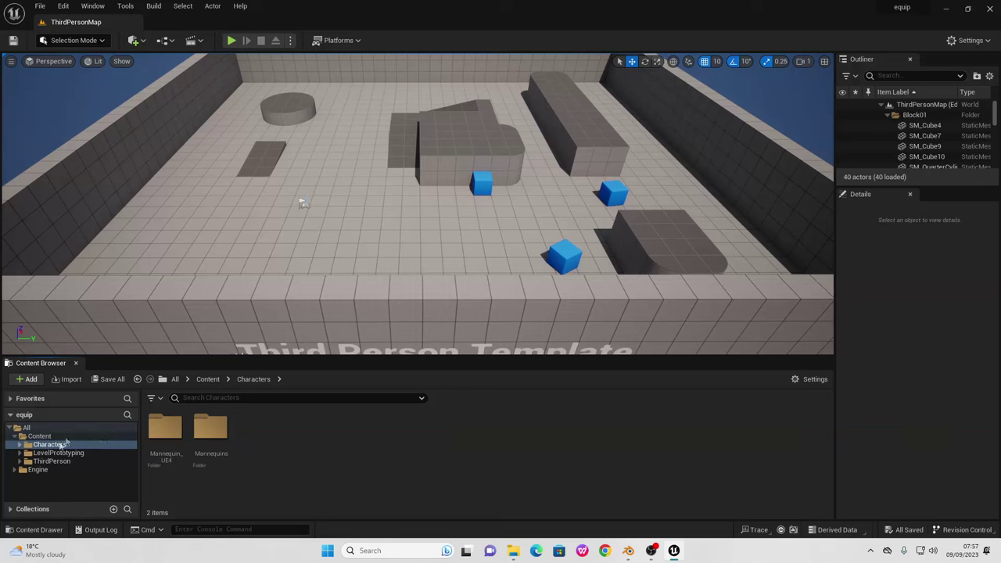
- Open the Manny animations folder under Characters/Mannequins/Animations
left_click(18, 444)
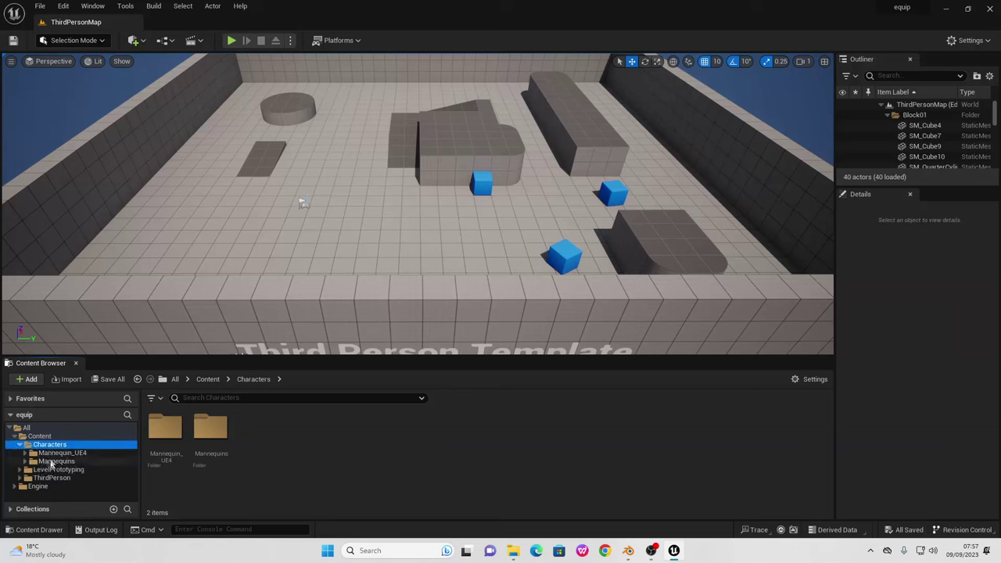
left_click(52, 461)
double_click(165, 432)
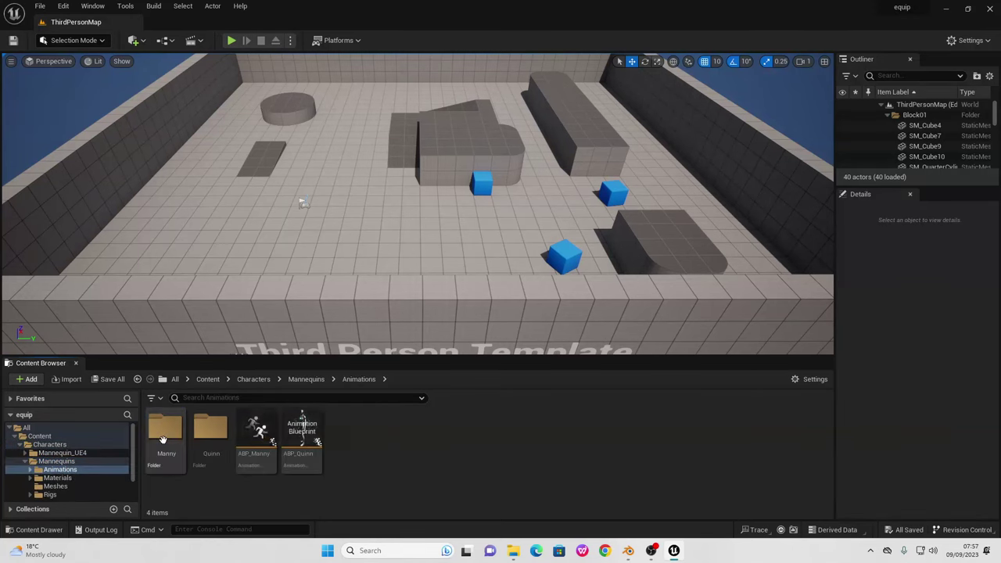
double_click(167, 438)
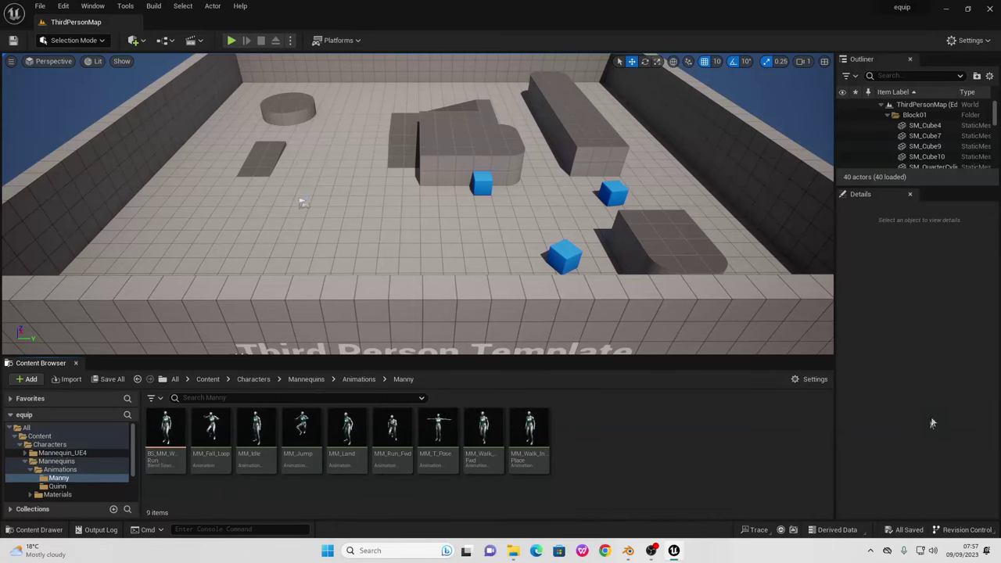
- Import DrawSword2.UE and SheathSword1.UE from the Equip folder in File Explorer into the Manny folder, using the SK_Mannequin skeleton for all files
left_click(972, 9)
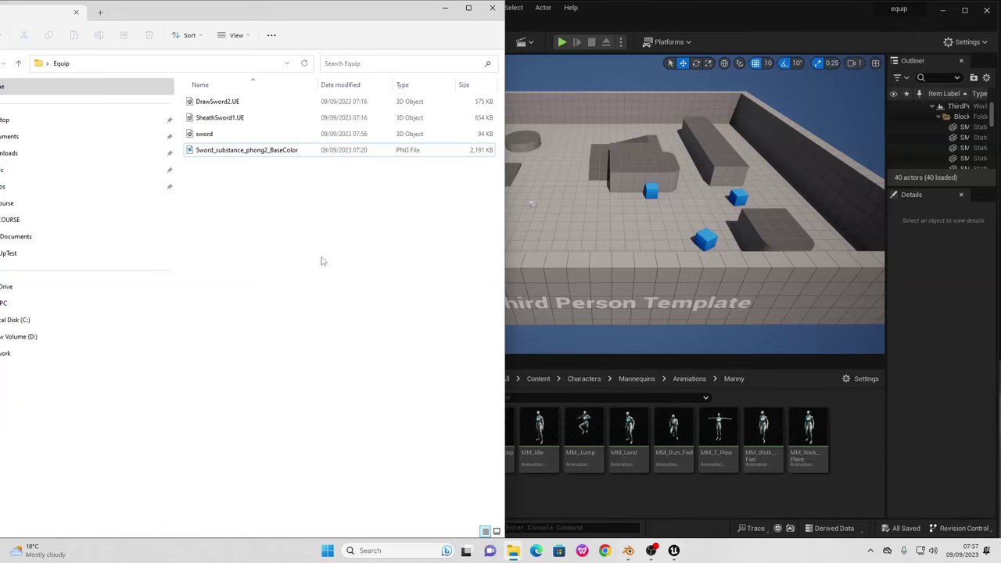
left_click(235, 103)
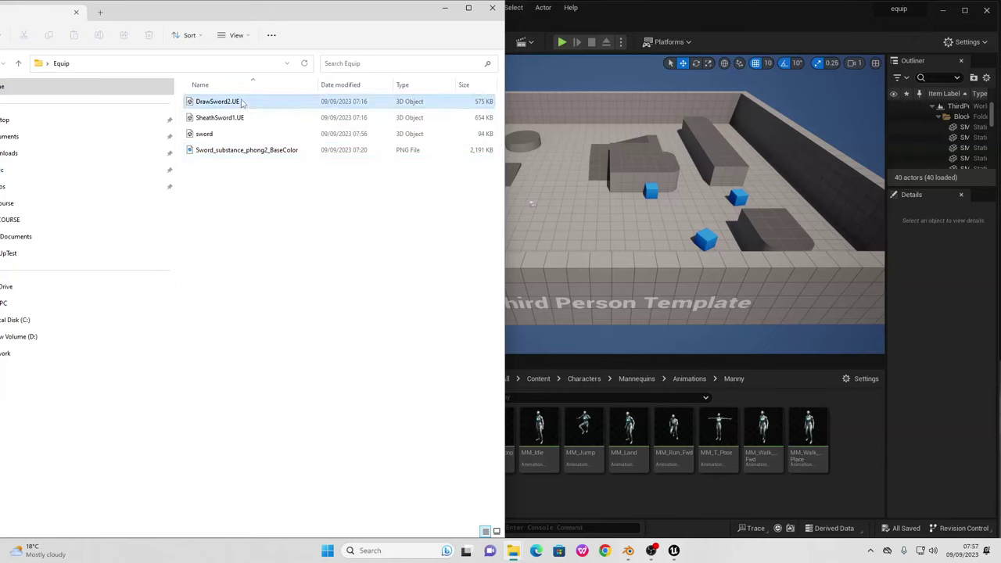
left_click(235, 119, "shift")
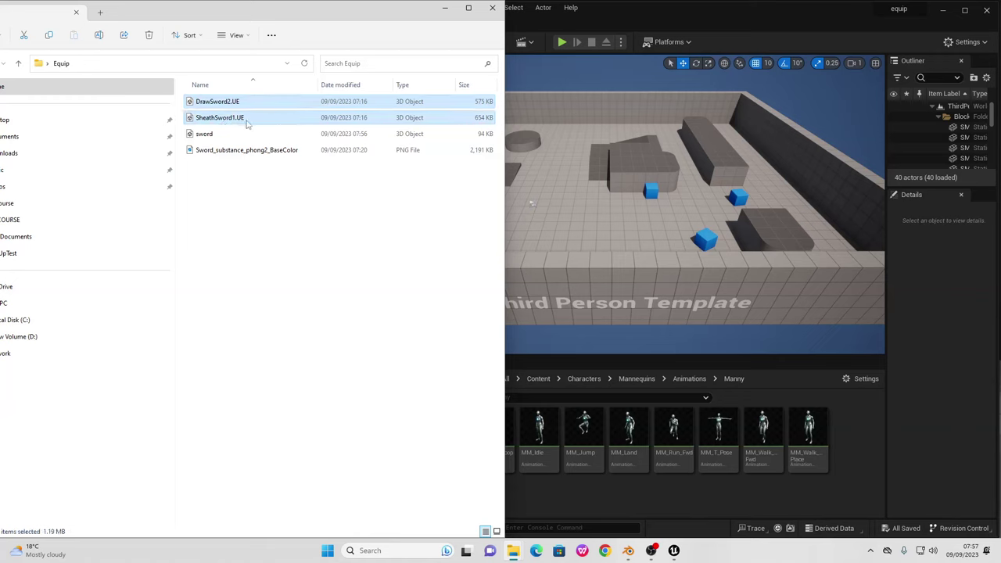
left_click_drag(243, 120, 703, 425)
left_click_drag(722, 489, 723, 489)
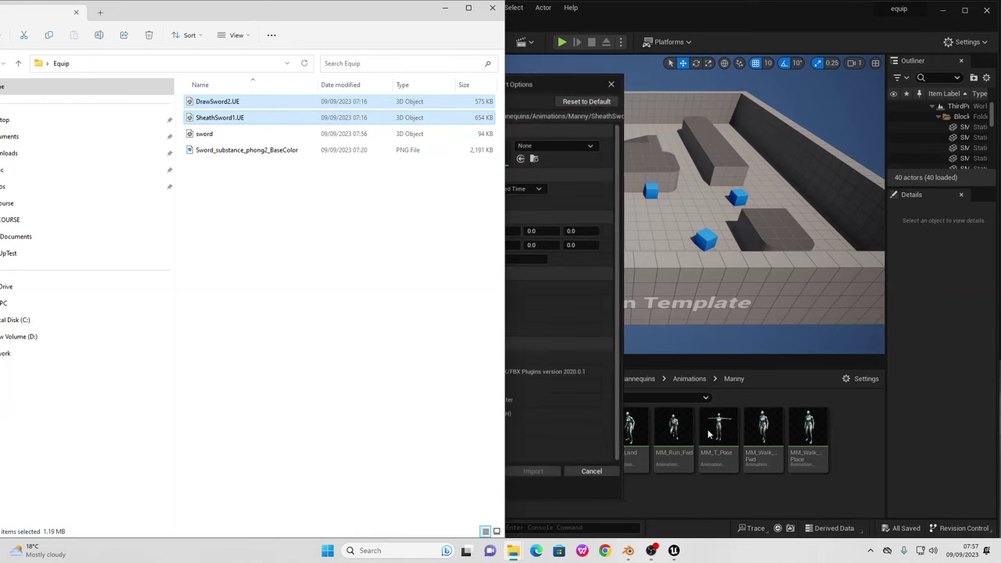
left_click(547, 85)
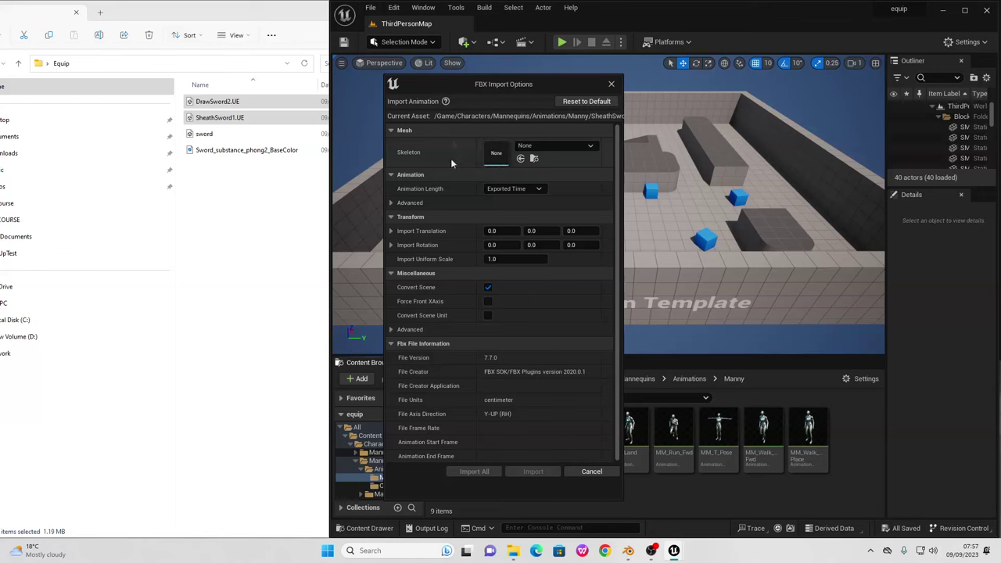
left_click(547, 147)
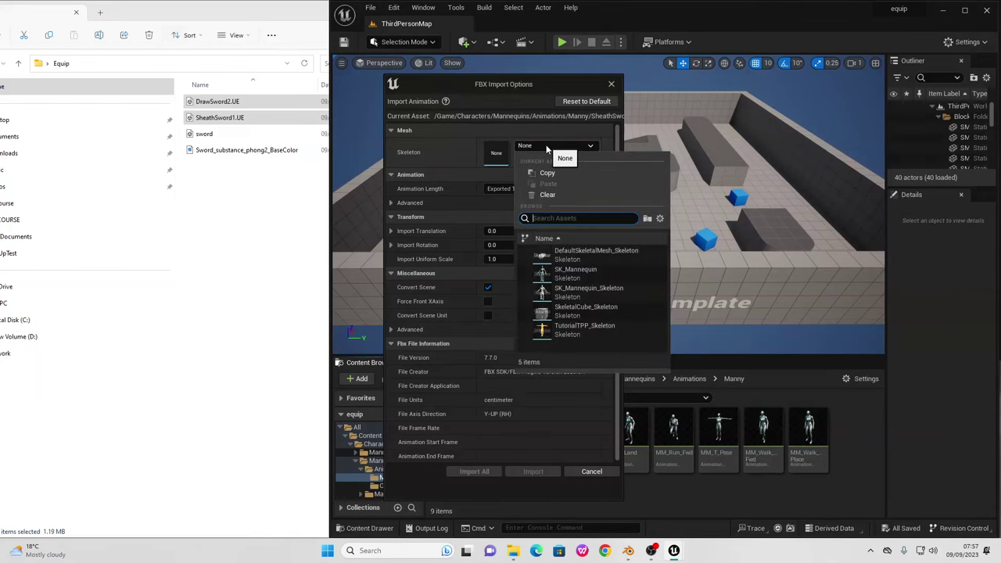
left_click(575, 274)
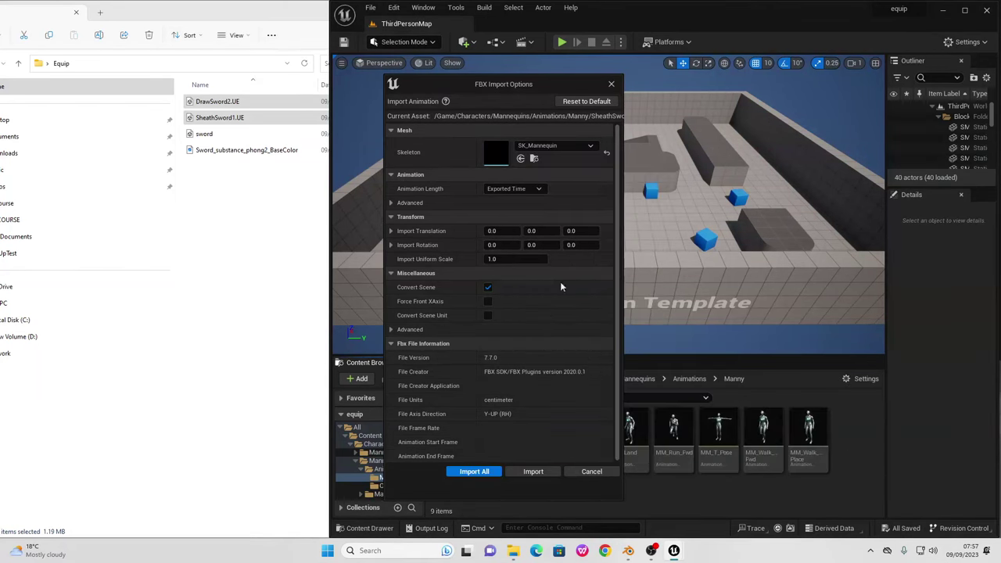
left_click(474, 471)
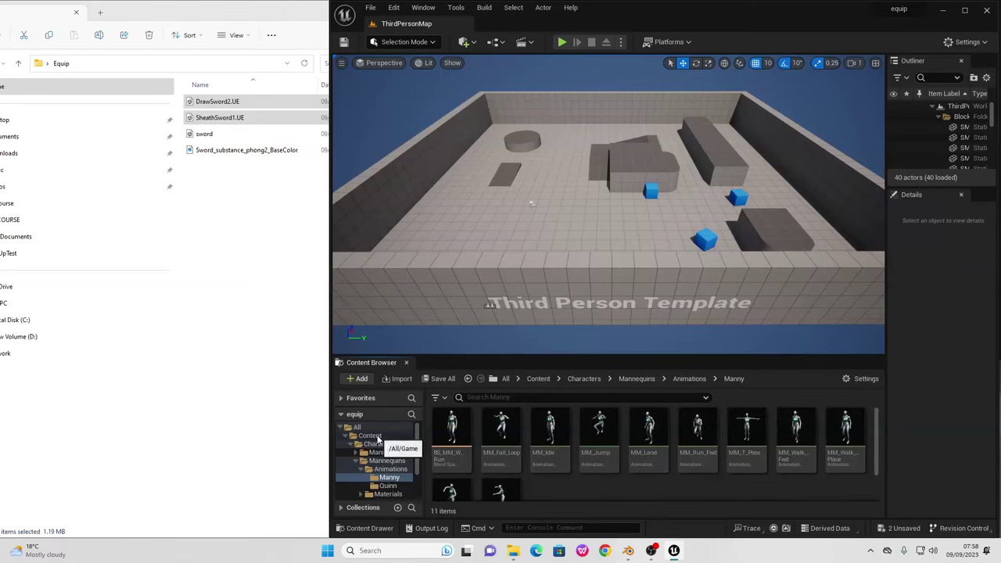
- Create a folder named Sword in the project's Content folder and open it
left_click(372, 435)
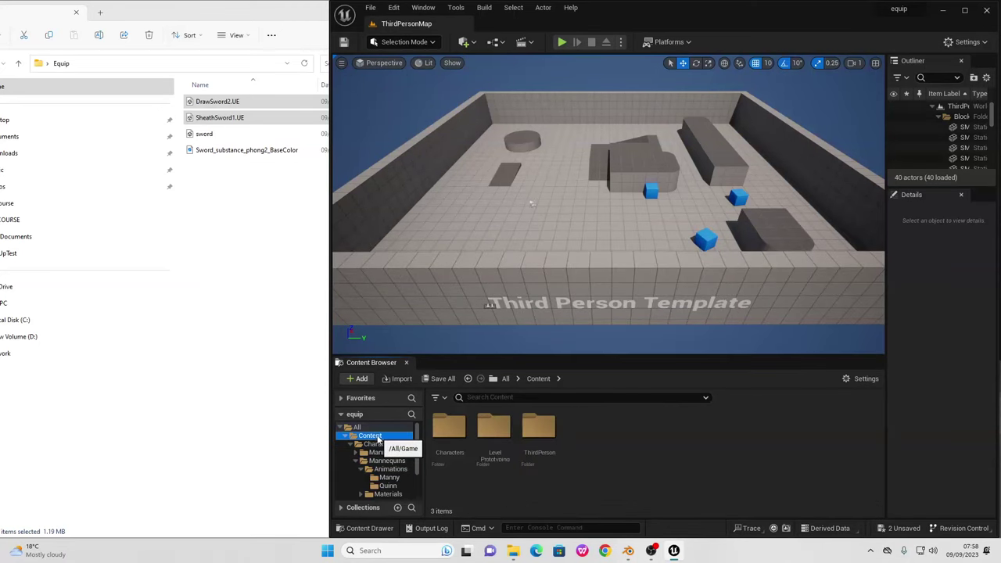
right_click(627, 464)
left_click(671, 134)
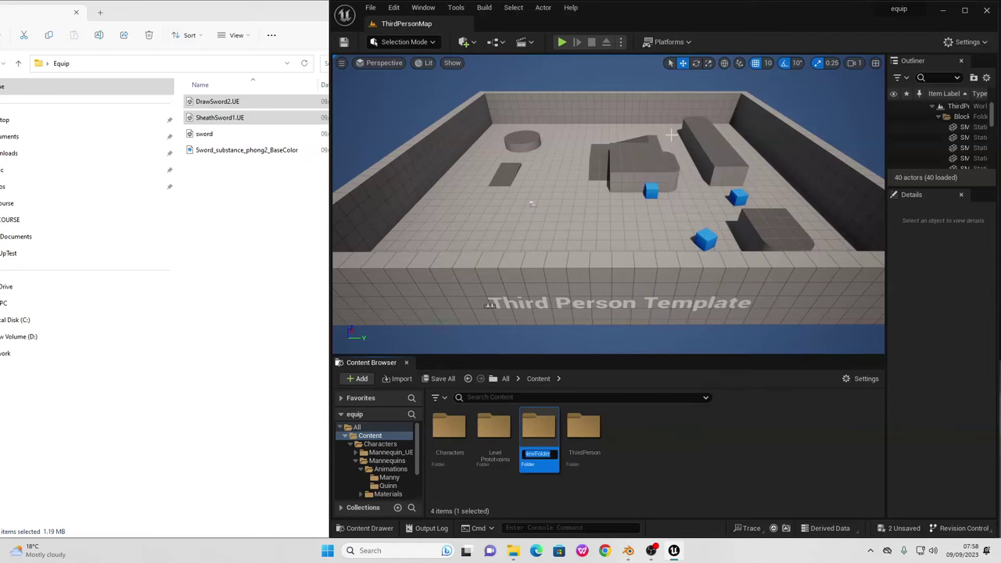
key("Return")
double_click(540, 434)
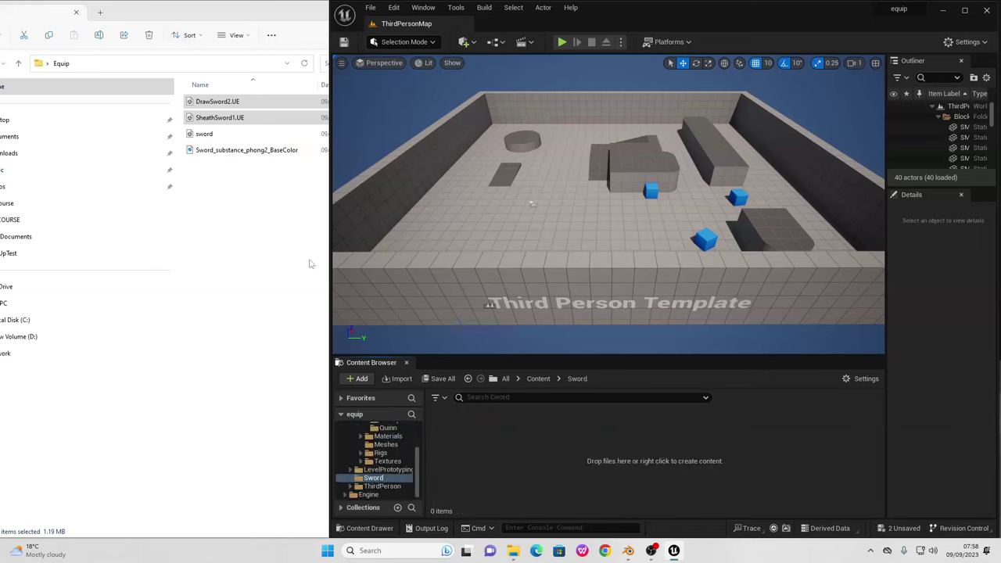
- Import the sword model and the Sword_substance_phong2_BaseColor image from the Equip folder into the Sword folder with the default import options
left_click(224, 136)
left_click(229, 151, "shift")
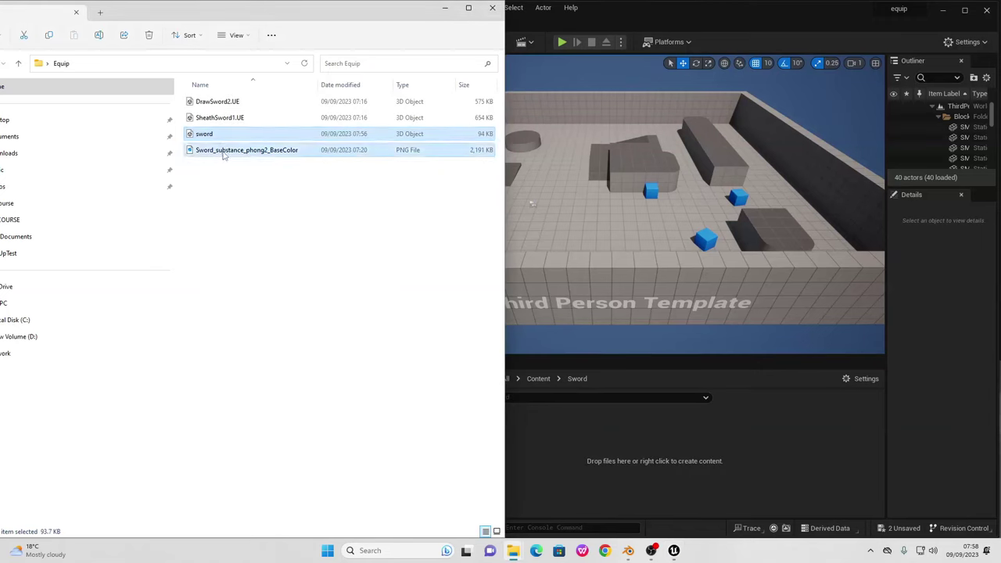
left_click_drag(230, 150, 634, 432)
left_click_drag(654, 468, 655, 467)
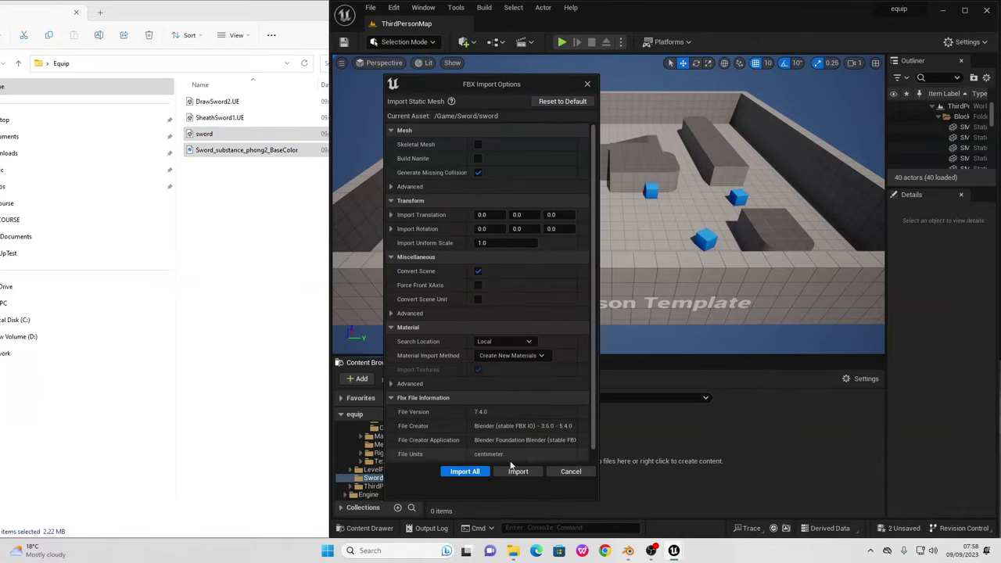
left_click(463, 471)
left_click(744, 124)
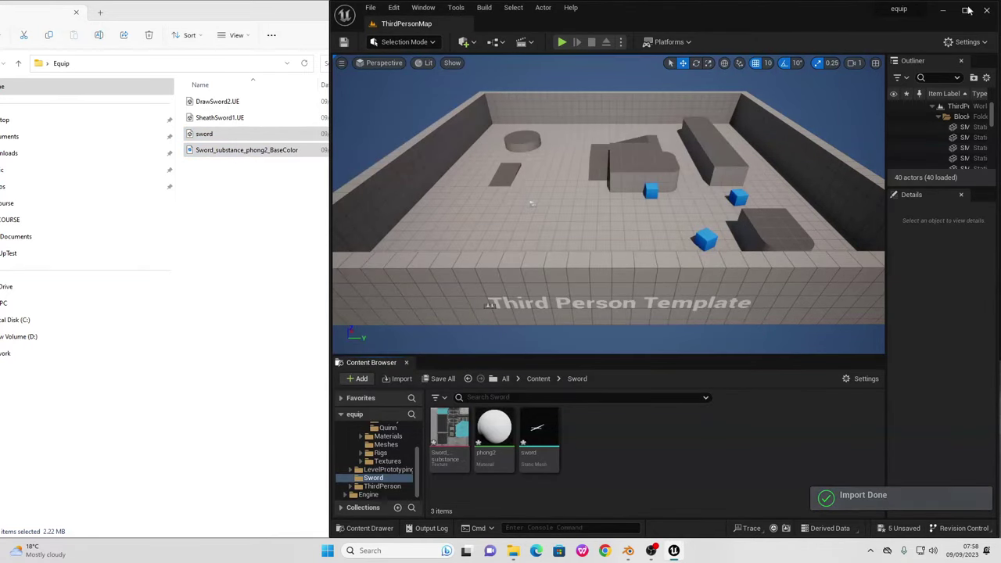
left_click(964, 10)
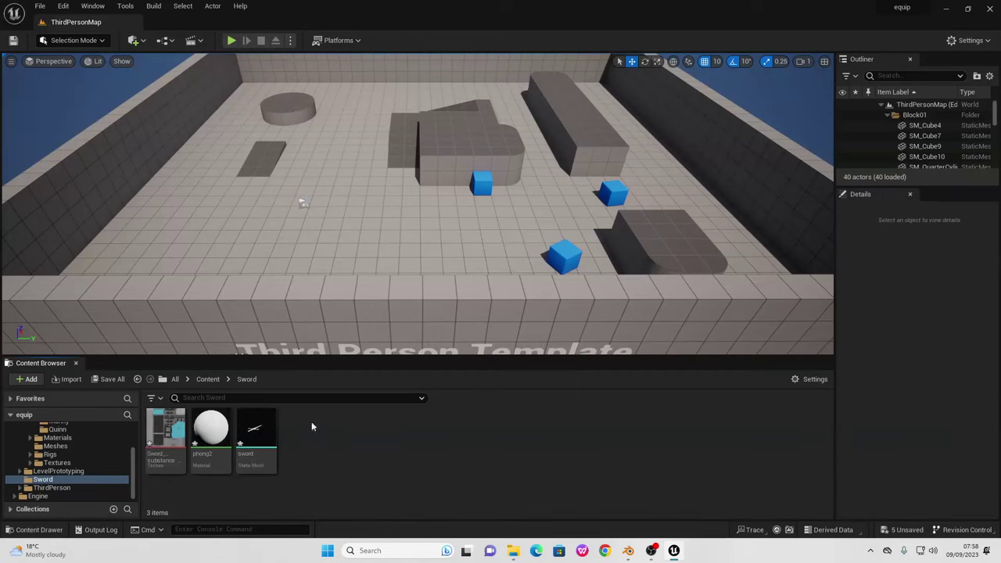
- Create a material from the Sword_substance_phong2_BaseColor texture, keeping the suggested name
left_click(164, 426)
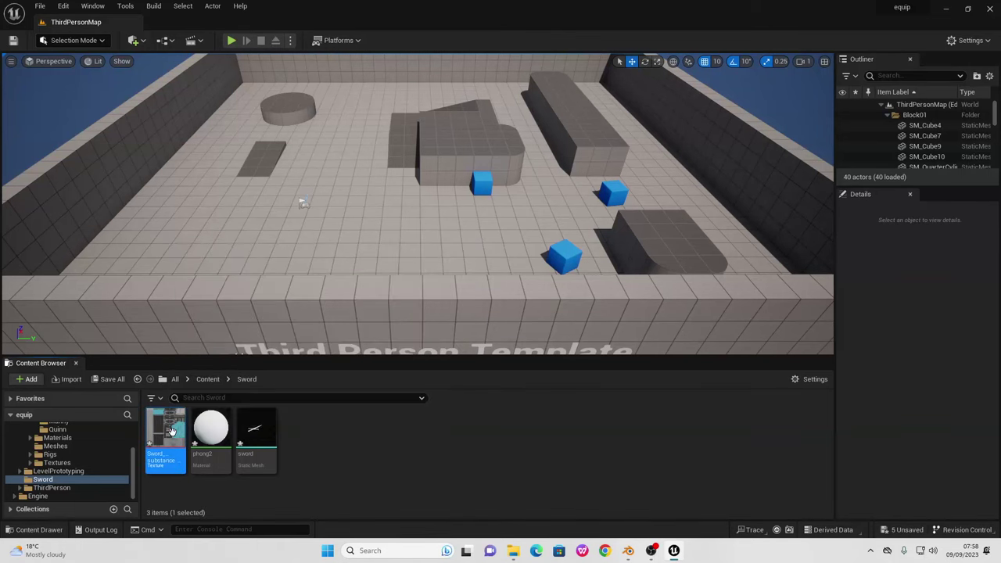
right_click(165, 426)
left_click(241, 78)
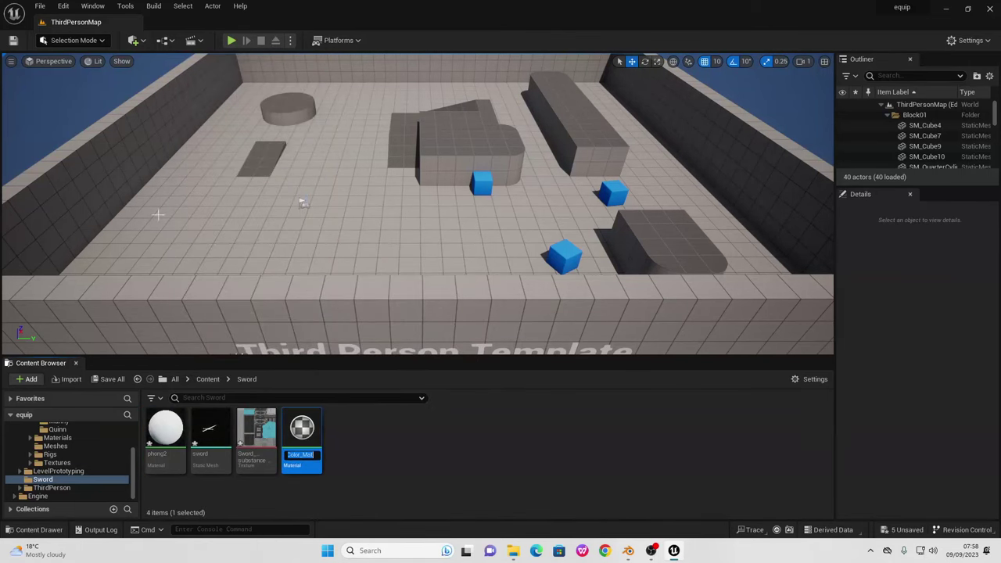
key("Return")
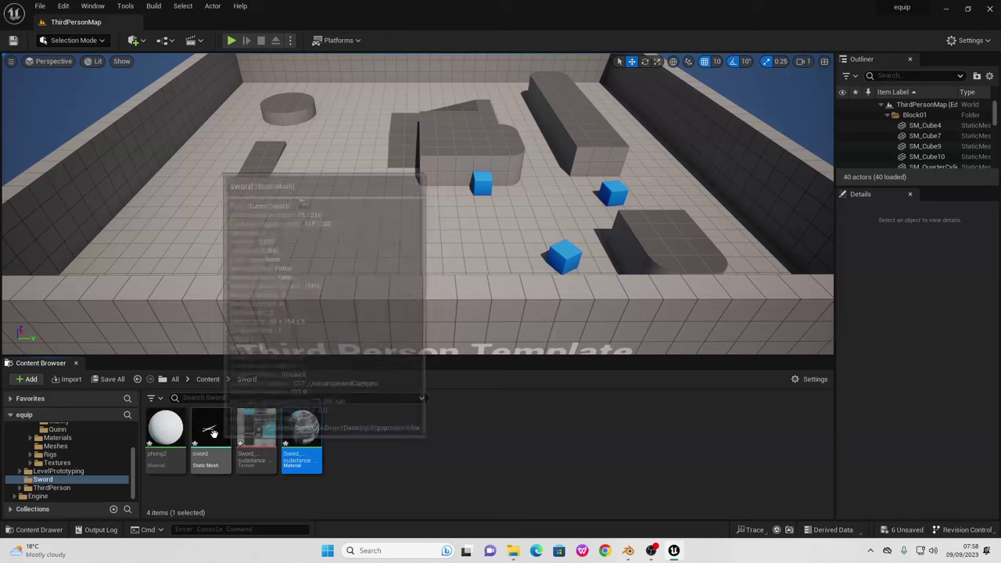
- Assign the Sword_substance_phong2_BaseColor_Mat material to Element 0 of the sword static mesh and save the mesh
double_click(211, 431)
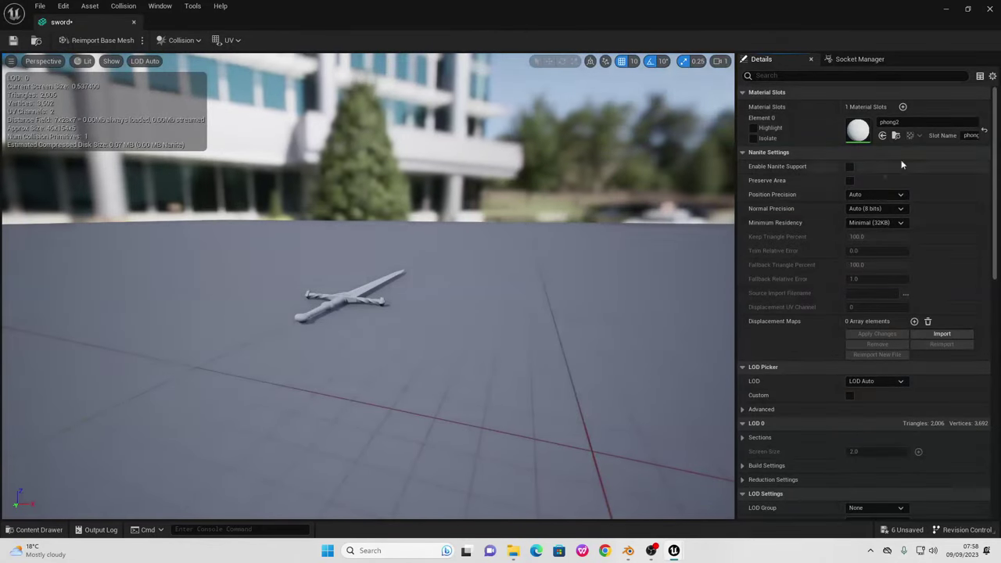
left_click(910, 122)
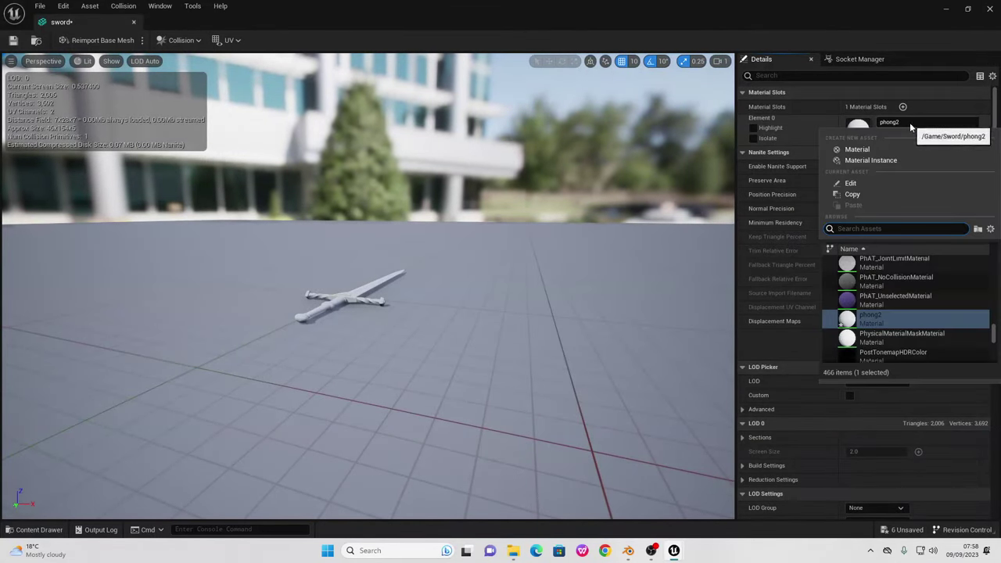
type("sword")
left_click(888, 285)
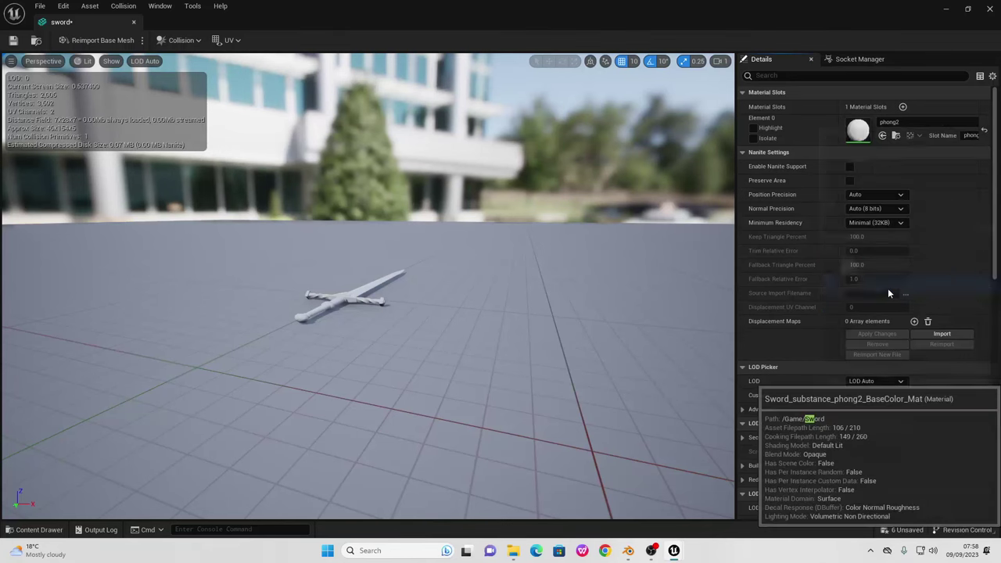
left_click(13, 40)
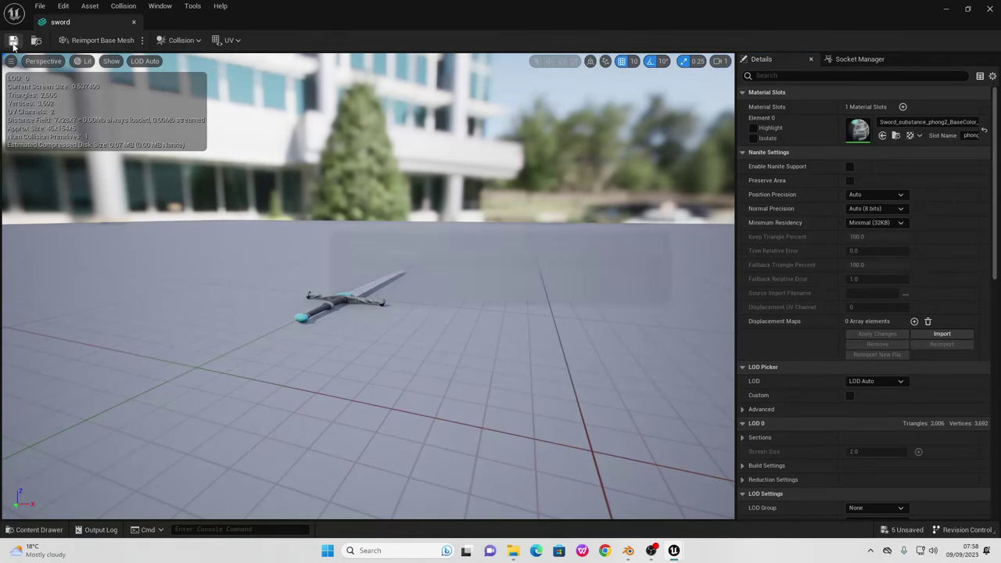
left_click(944, 9)
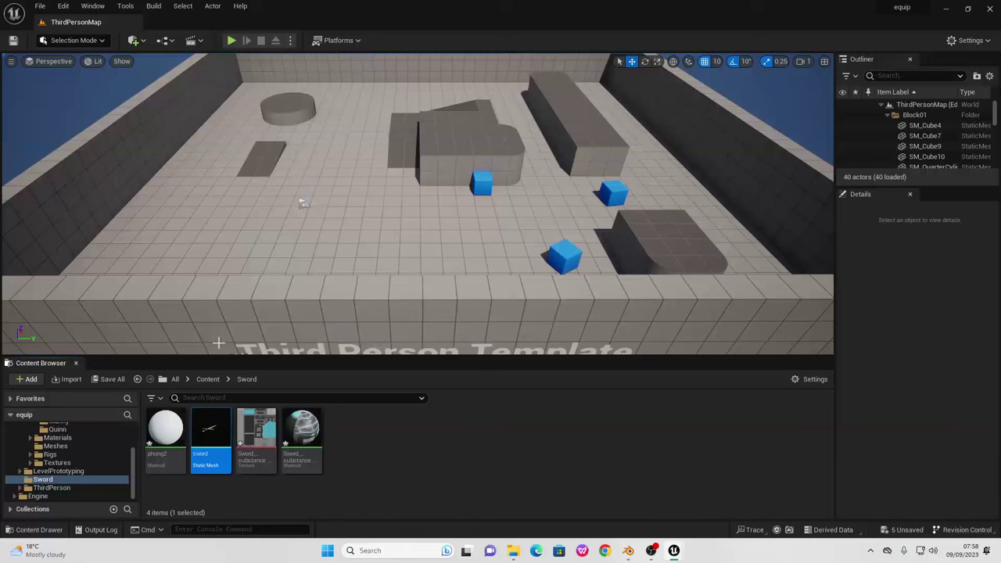
- Create animation montages from the DrawSword2_UE and SheathSword1_UE sequences in the Manny folder
scroll(85, 450, "up", 2)
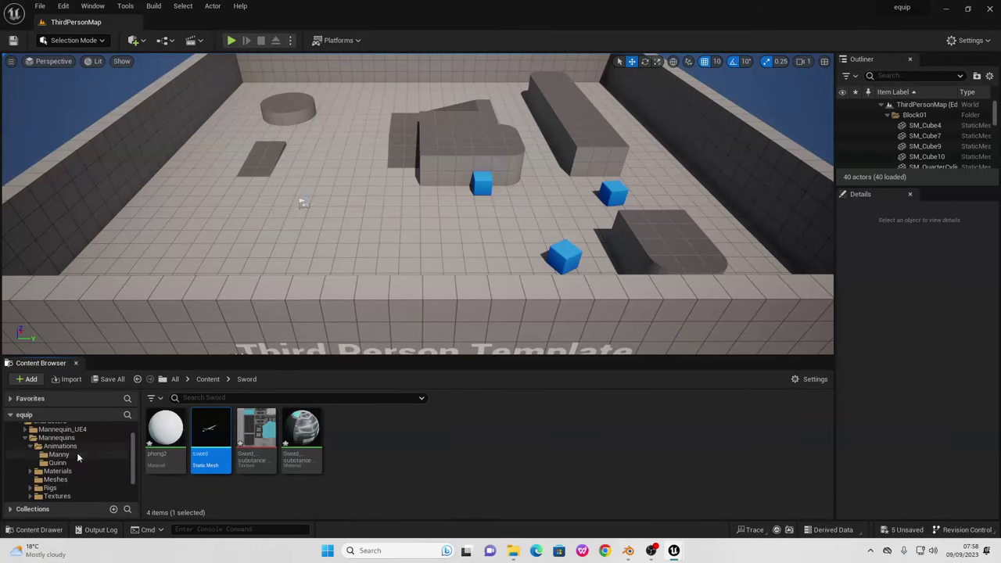
left_click(59, 454)
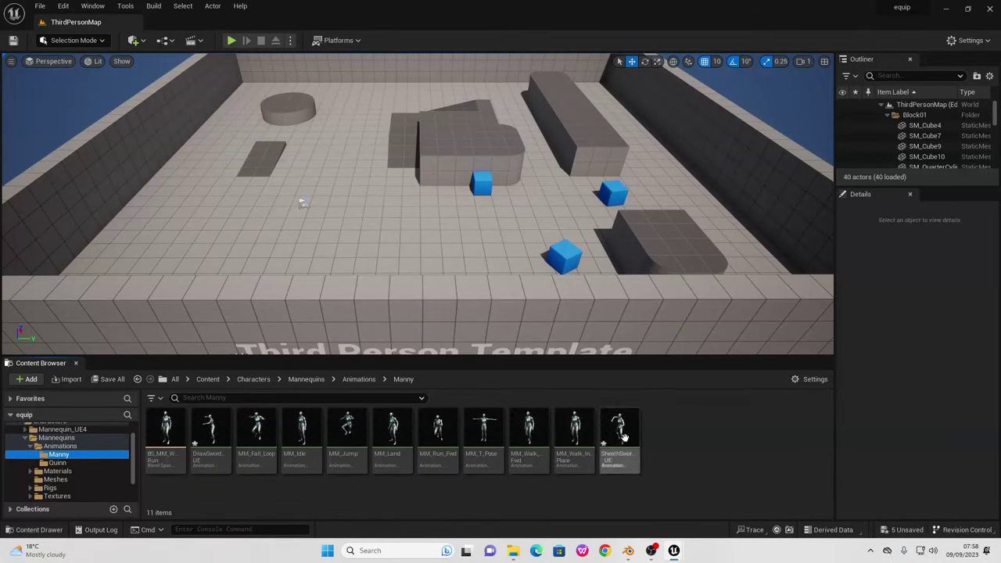
left_click(624, 438)
left_click(213, 429, "ctrl")
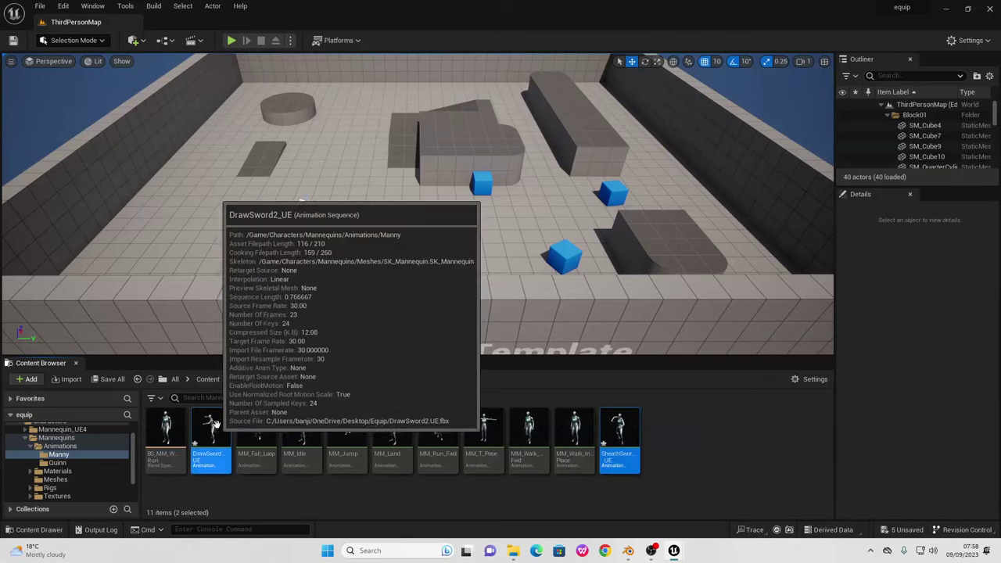
right_click(216, 428)
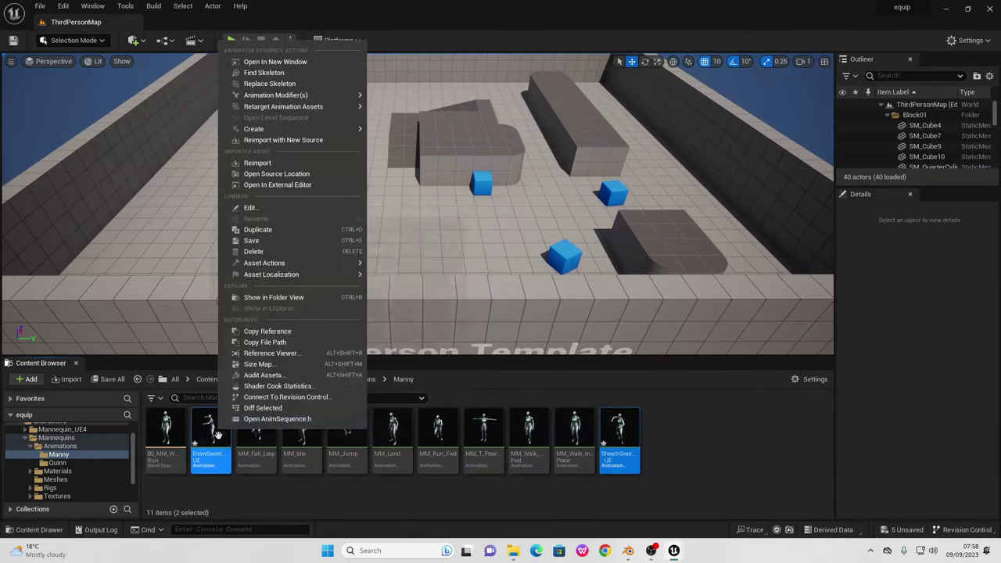
mouse_move(293, 130)
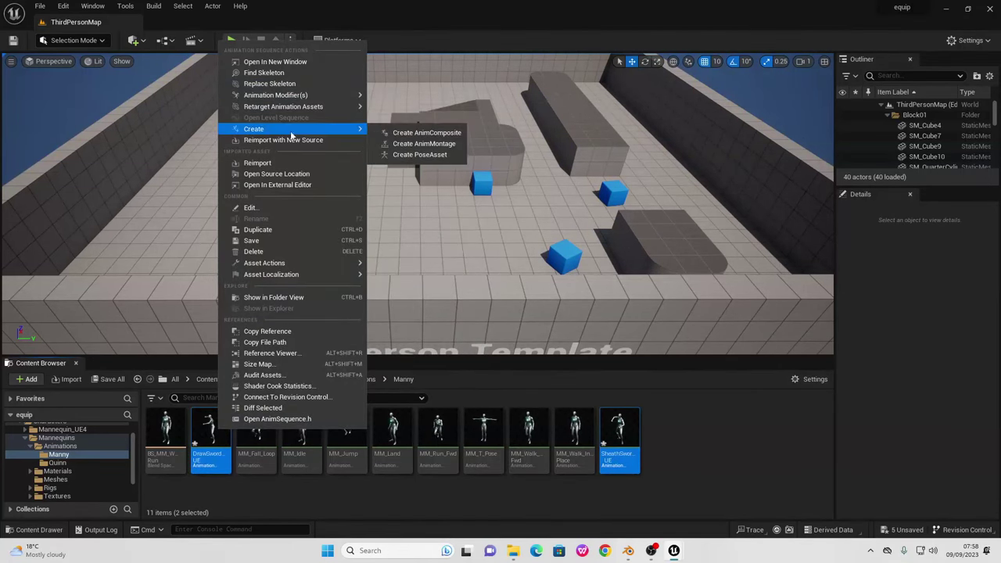
left_click(408, 145)
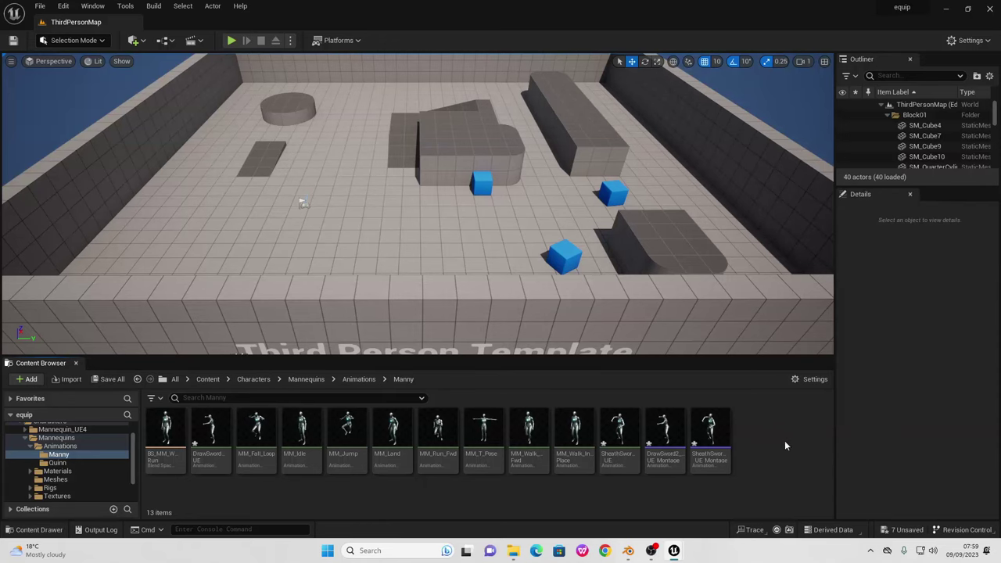
- Open the skeletal mesh from SheathSword1_UE_Montage and preview the SheathSword1_UE sequence, paused at about frame 29
double_click(709, 430)
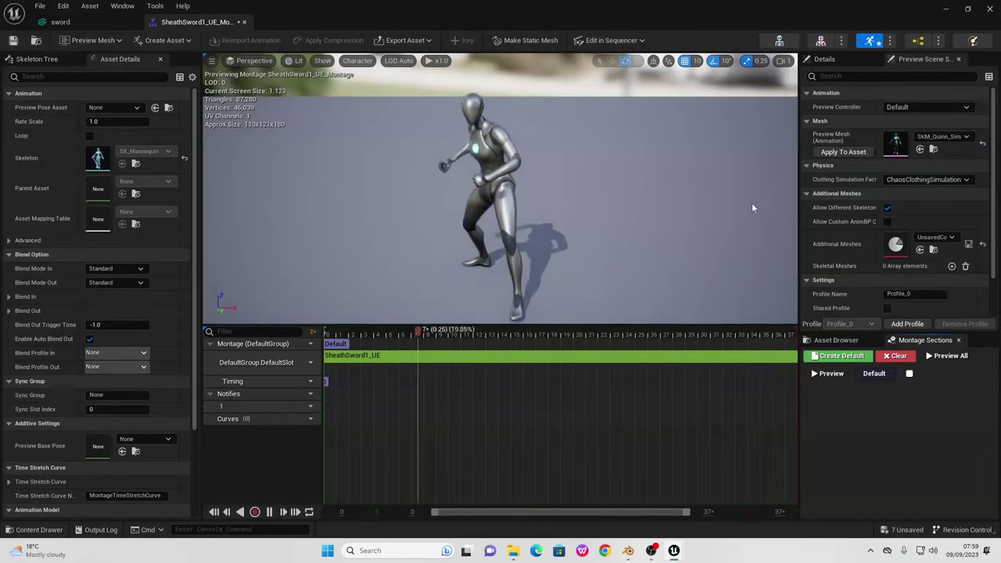
left_click(820, 41)
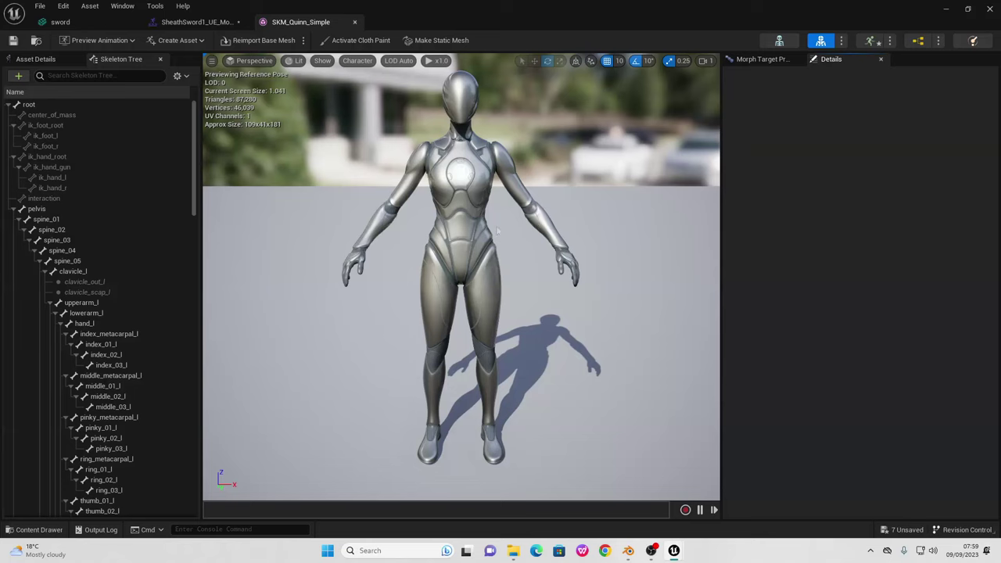
left_click(117, 43)
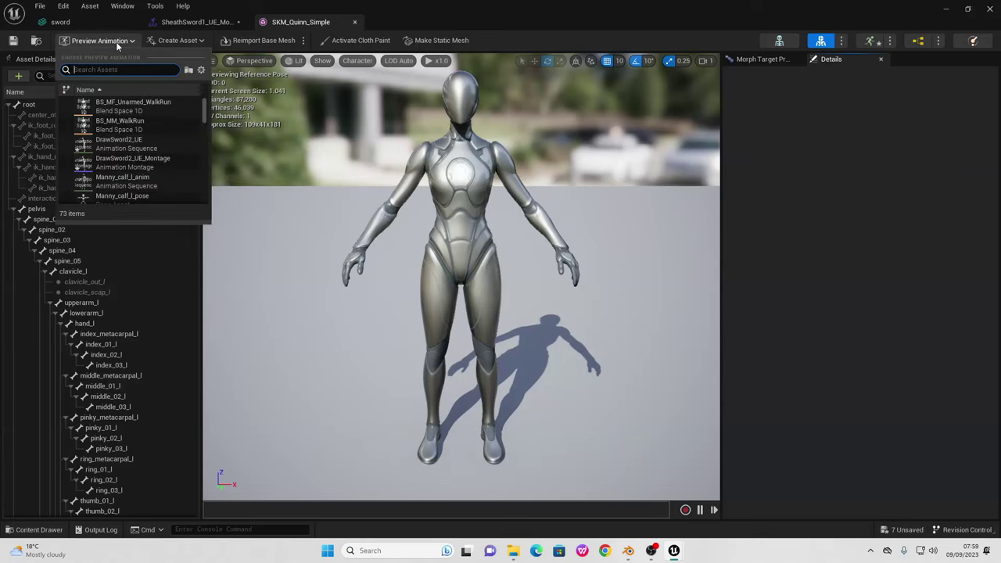
type("sh")
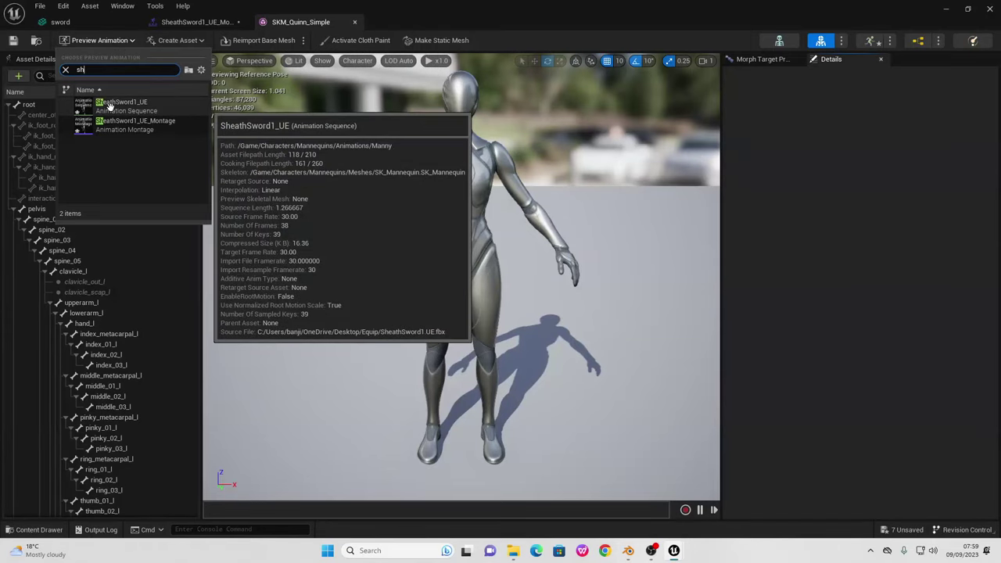
left_click(140, 110)
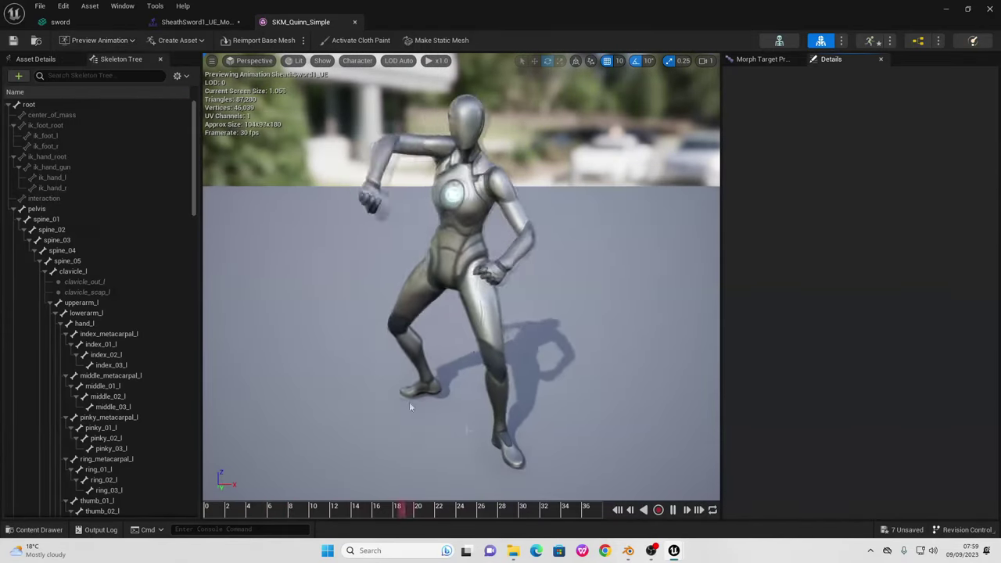
left_click(673, 510)
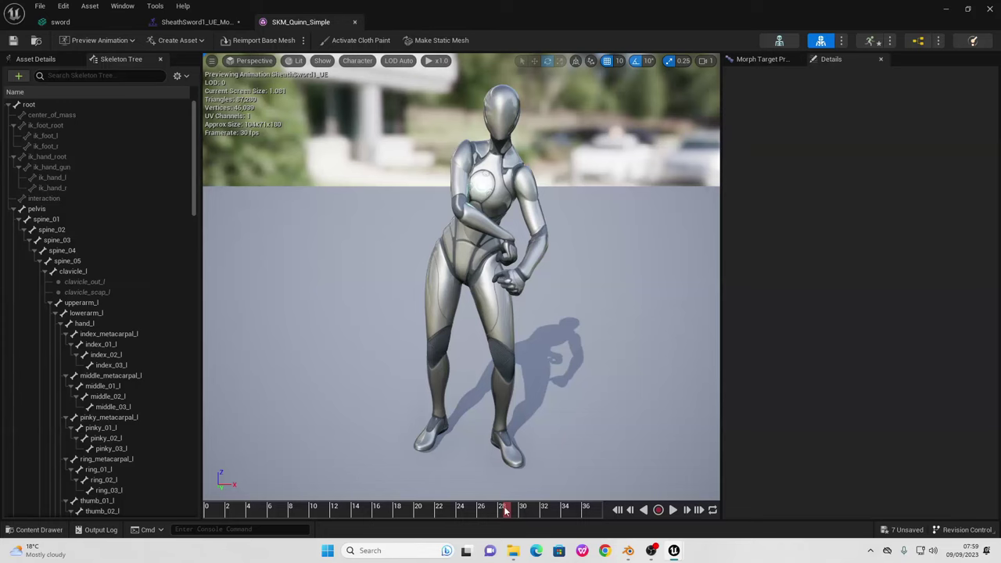
mouse_move(505, 510)
left_mouse_down()
mouse_move(545, 510)
mouse_move(436, 509)
mouse_move(512, 510)
left_mouse_up()
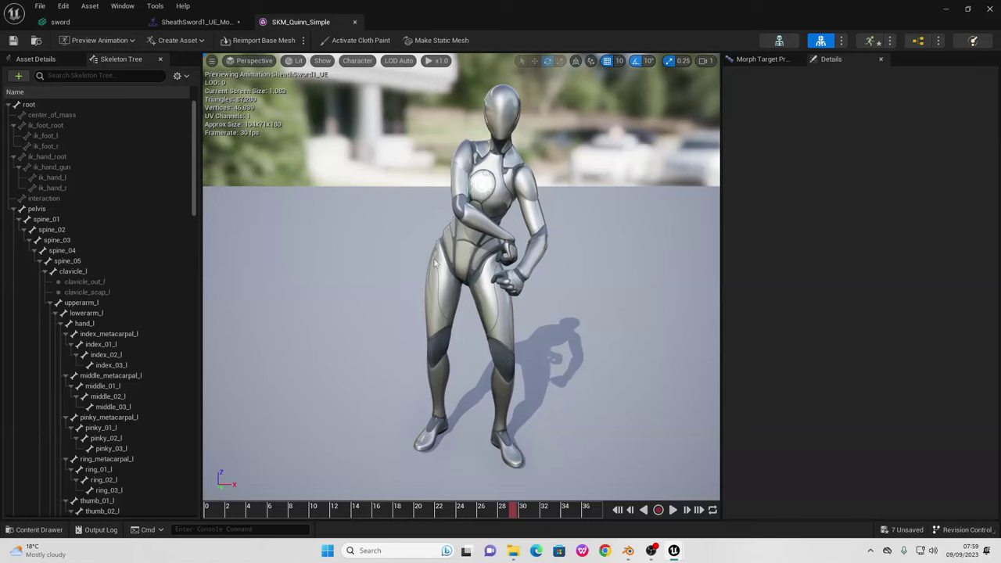
- Add a socket to the spine_01 bone and name it sheath
left_click(86, 75)
type("spin")
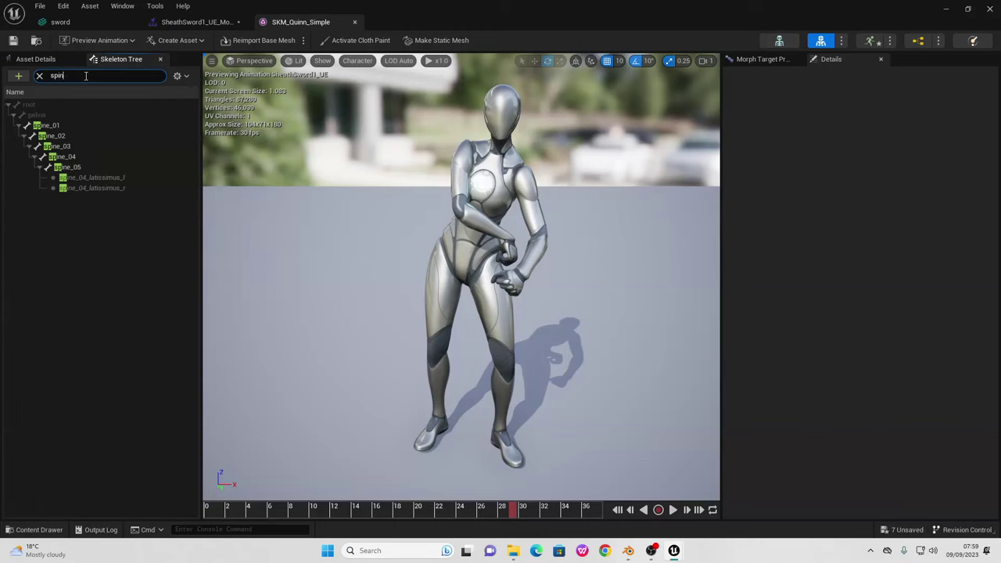
left_click(83, 125)
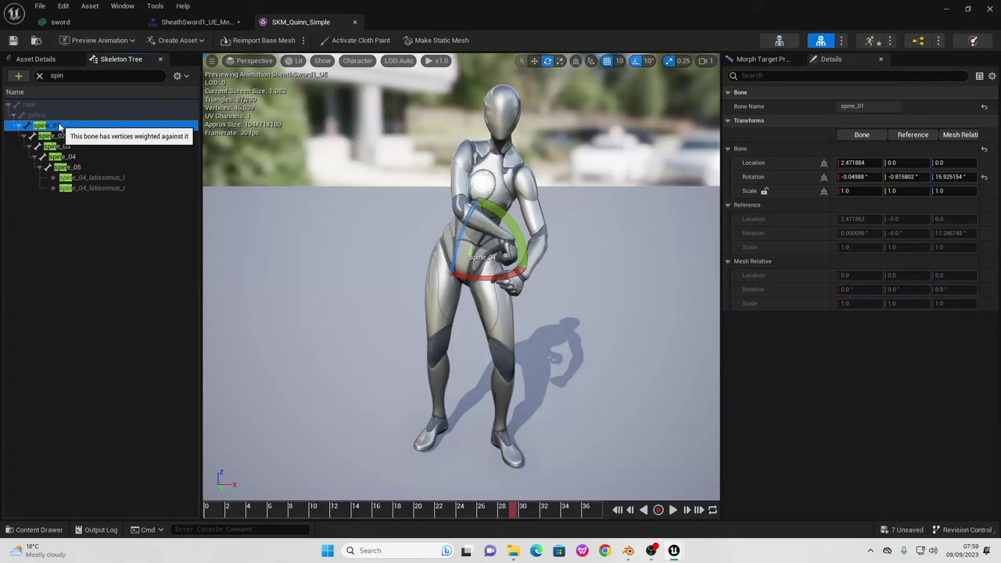
right_click(60, 126)
left_click(88, 167)
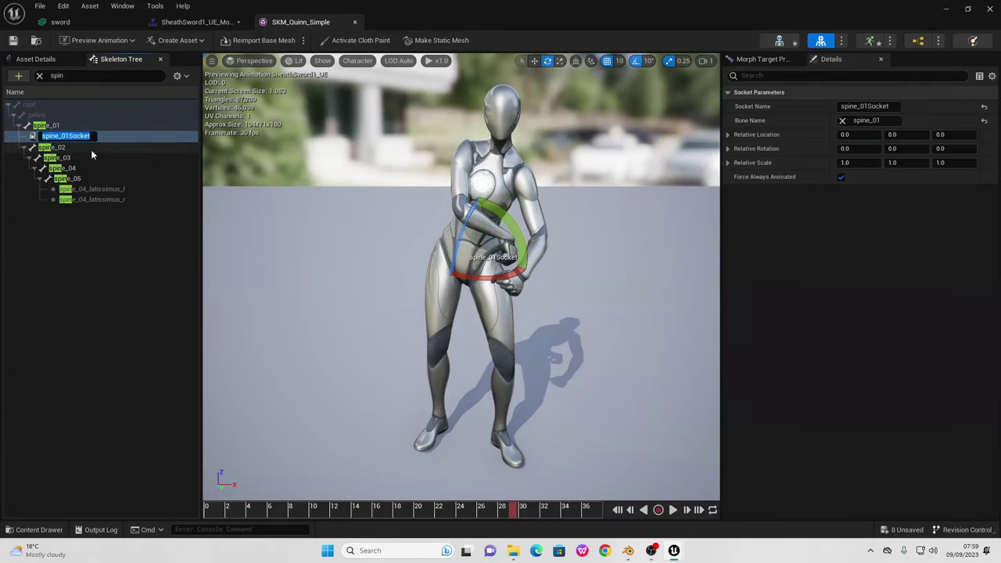
type("sheath")
key("Return")
- Find the sheath socket in the skeleton tree and attach the sword static mesh to it as a preview asset
left_click(84, 75)
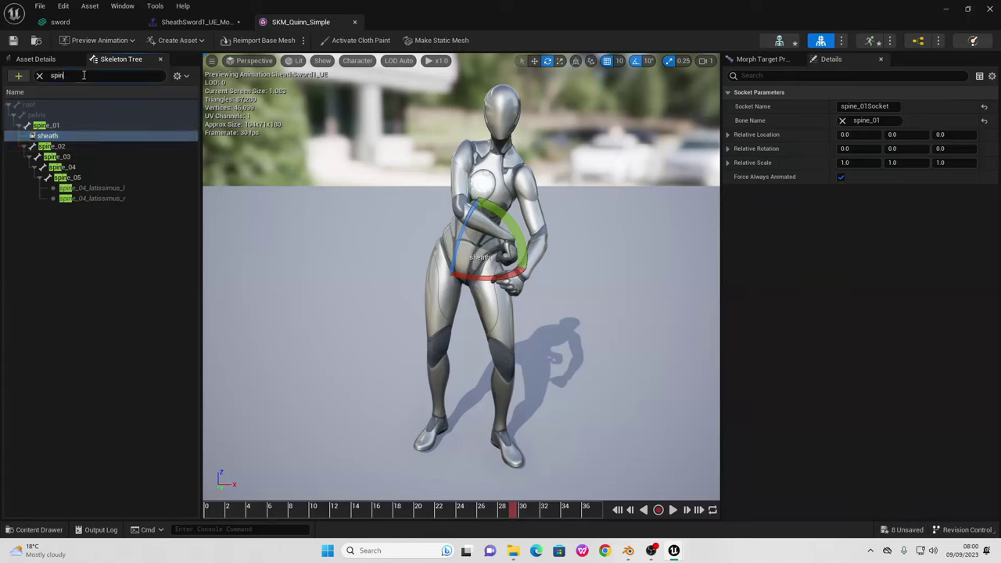
type("he")
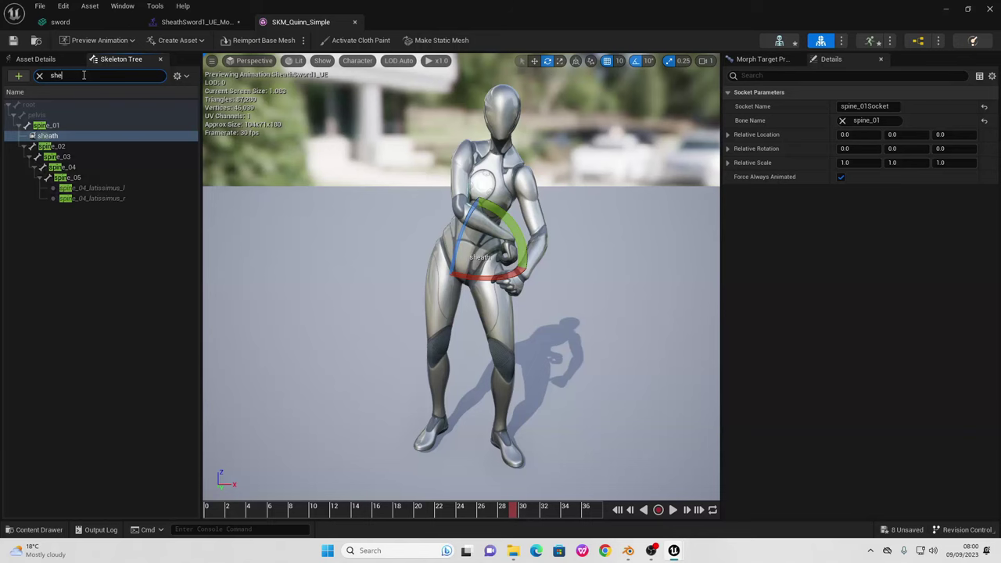
right_click(48, 136)
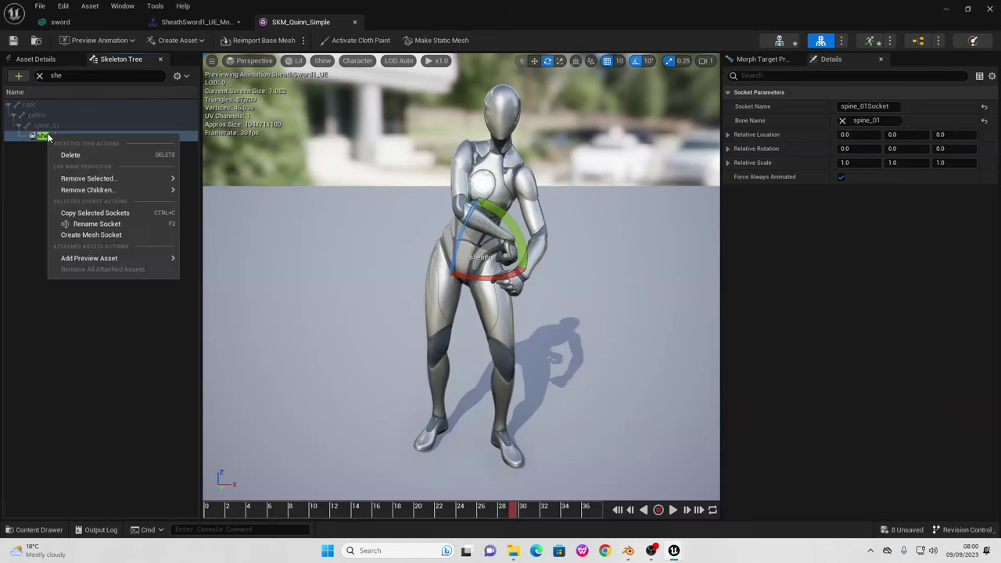
mouse_move(134, 258)
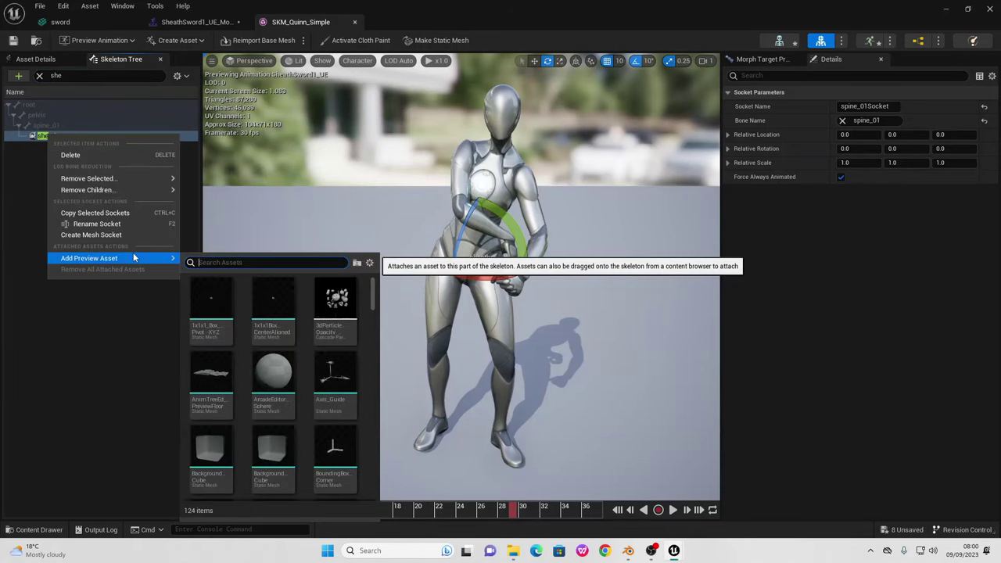
type("sw")
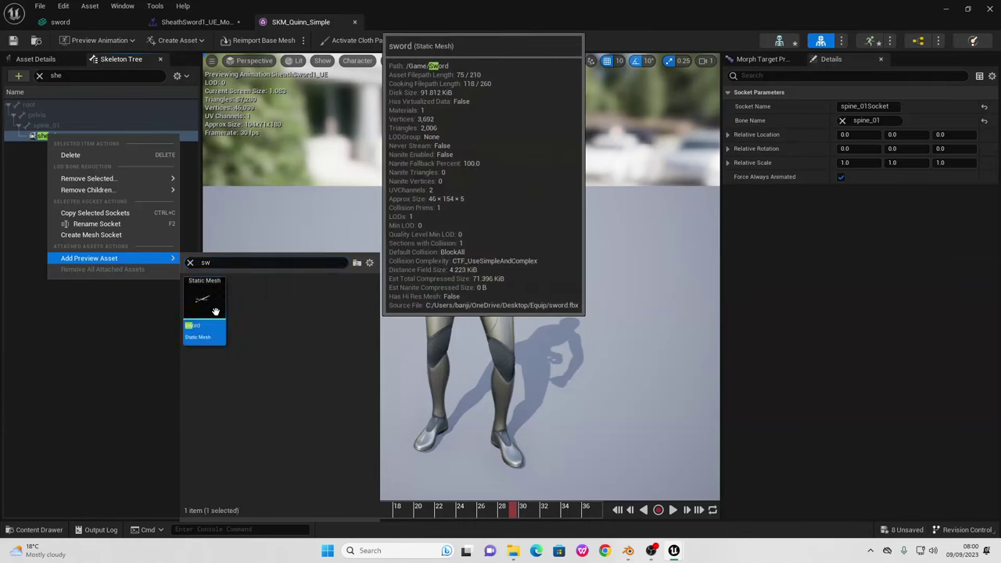
left_click(213, 309)
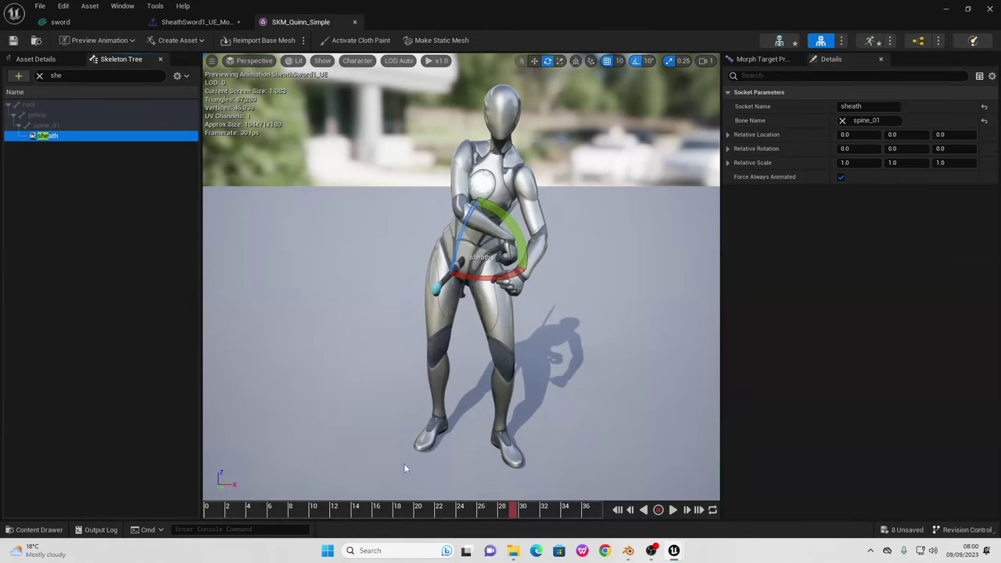
- Move the sheath socket to the character's left hip at relative Z about -21 and rotate it about 20° around Y
left_click(535, 61)
left_click_drag(433, 243, 473, 253)
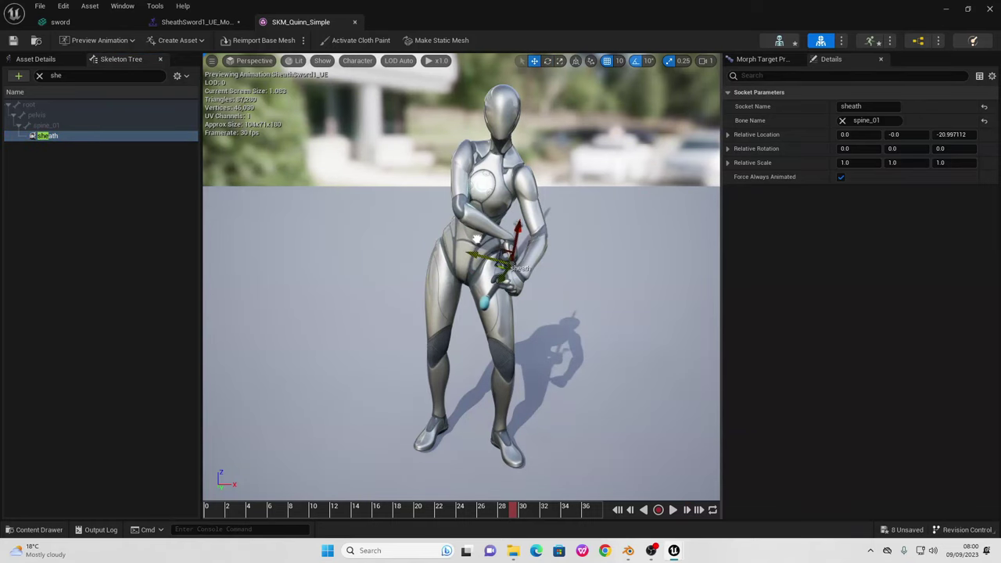
left_click(550, 63)
left_click_drag(548, 213, 519, 205)
left_click(560, 61)
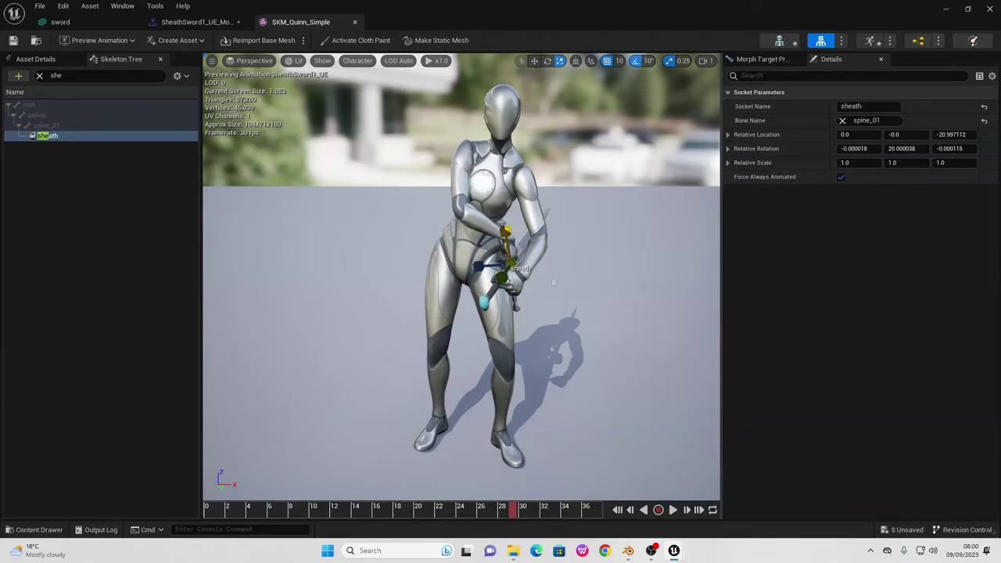
- Adjust the sheath socket's relative location to about 2.06 in X and 4 in Y
left_click(123, 6)
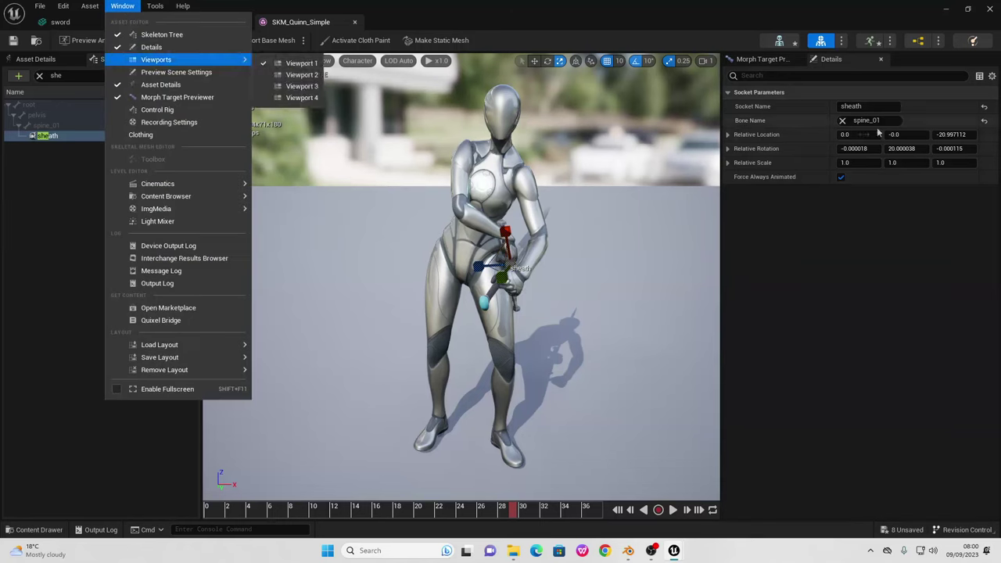
left_click(841, 179)
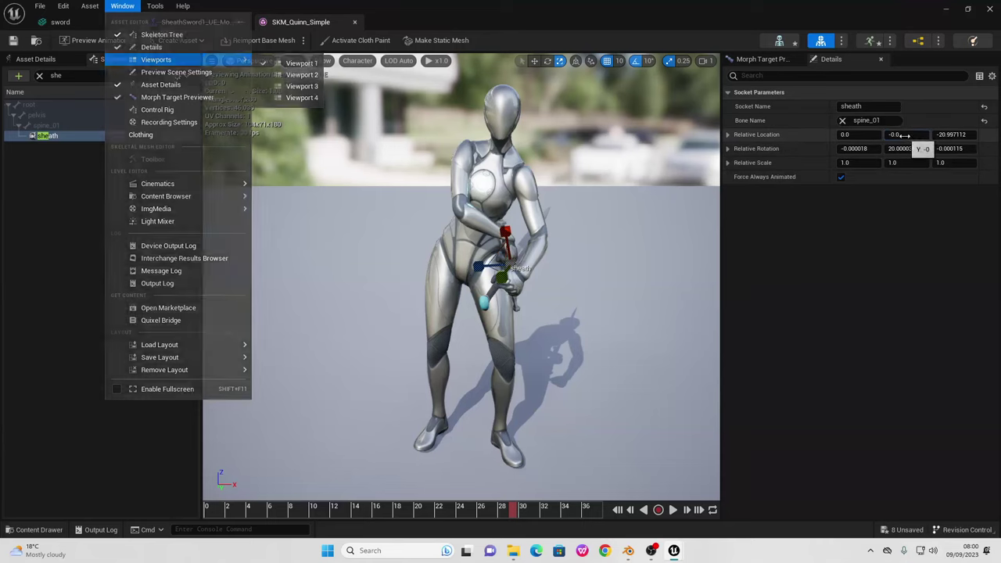
left_click_drag(899, 135, 850, 134)
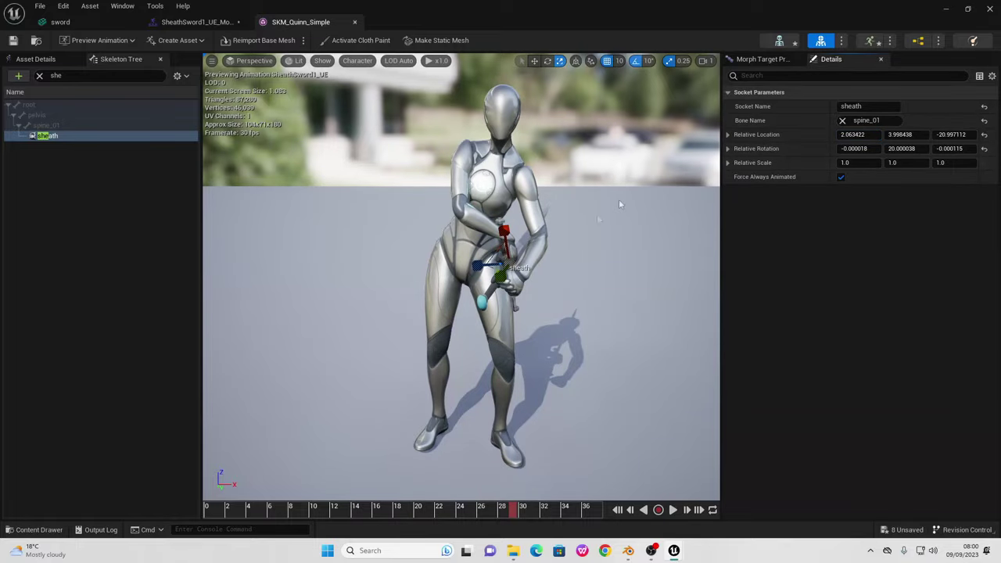
- Rotate the sheath socket to about -15.6, 12.7, -51.7 degrees so the blade points down behind the hip
key("w")
right_click_drag(514, 215, 446, 215)
key("s")
key("d")
key("w")
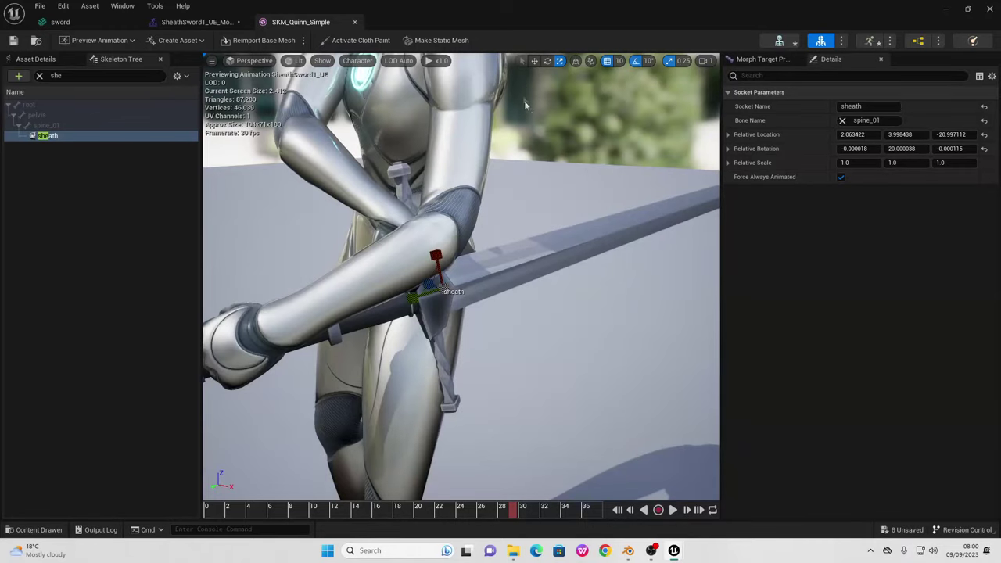
left_click(548, 61)
left_click_drag(402, 263, 459, 238)
key("s")
right_click_drag(469, 242, 454, 219)
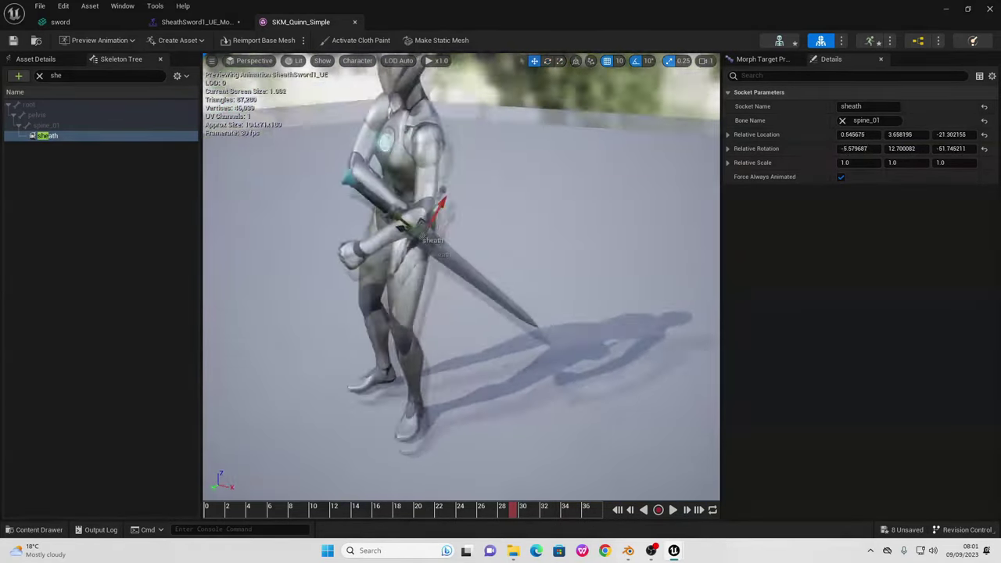
- Refine the sheath socket to about -5.6° X rotation and a relative location of about 0.55, 3.66, -21.3
mouse_move(442, 277)
right_mouse_down()
mouse_move(391, 254)
mouse_move(414, 235)
mouse_move(450, 270)
right_mouse_up()
key("w")
key("s")
key("a")
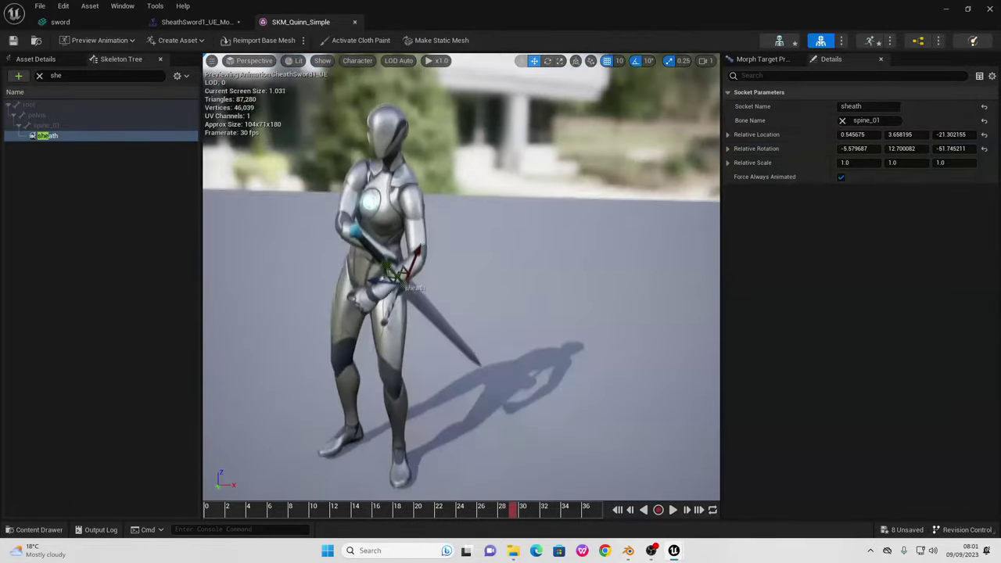
scroll(469, 335, "up", 5)
scroll(469, 335, "down", 6)
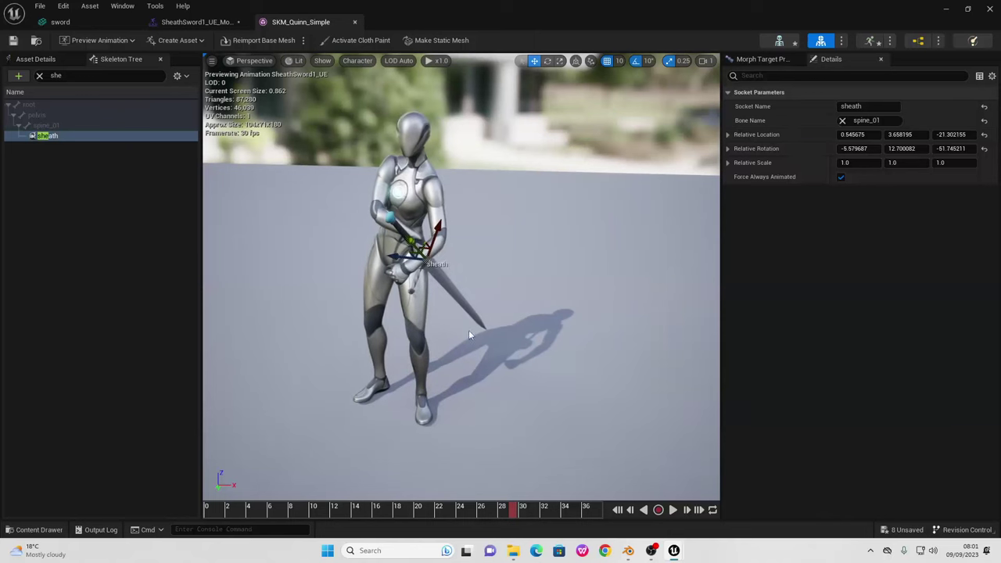
- Switch the preview animation to DrawSword2_UE and scrub it to about frame 1
left_click(116, 42)
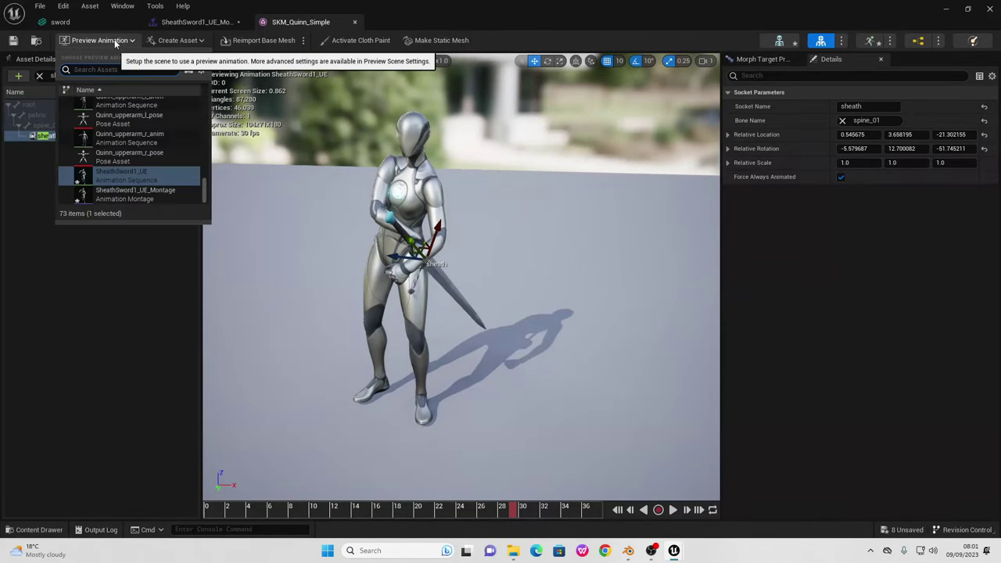
type("dre")
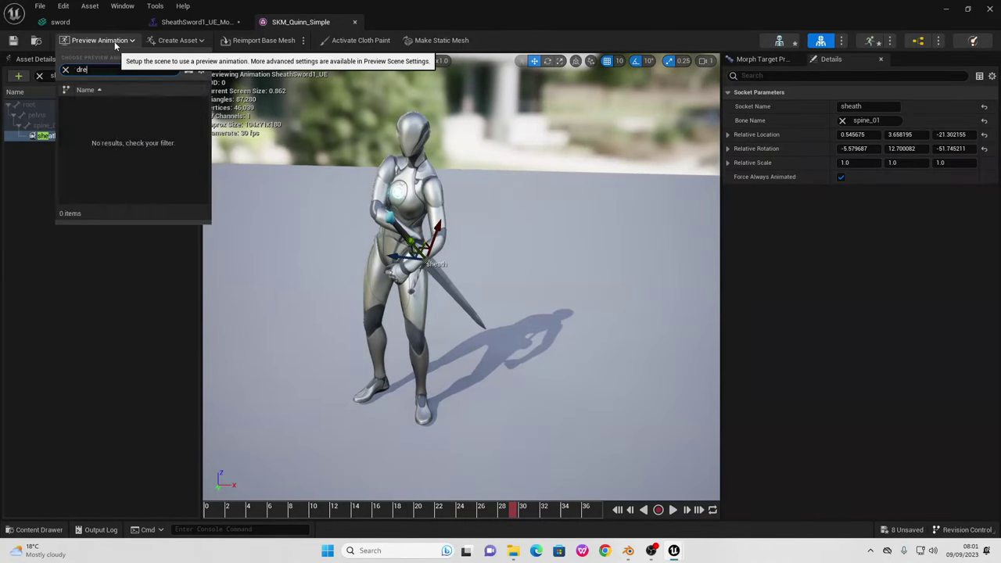
left_click(129, 100)
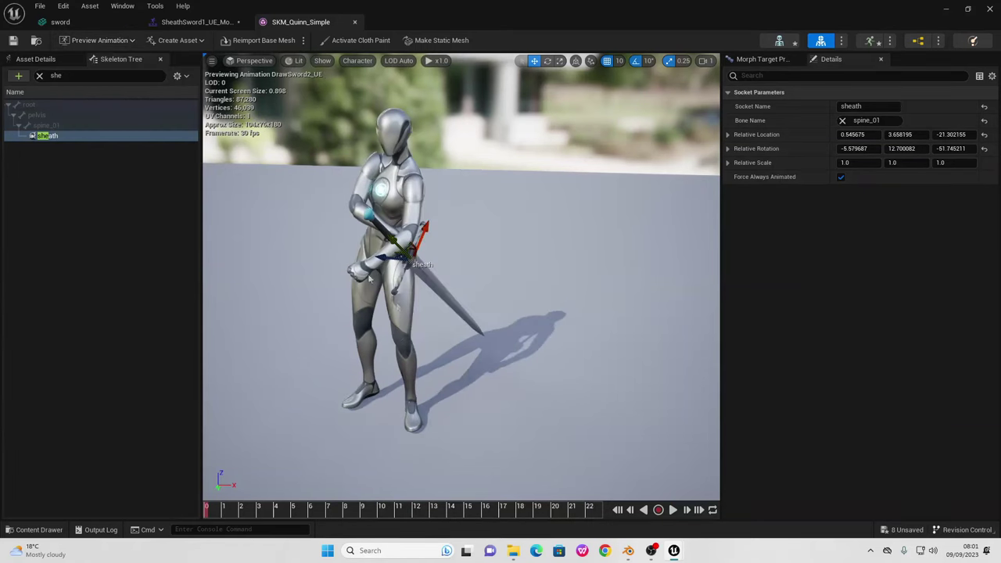
right_click_drag(386, 380, 477, 383)
key("a")
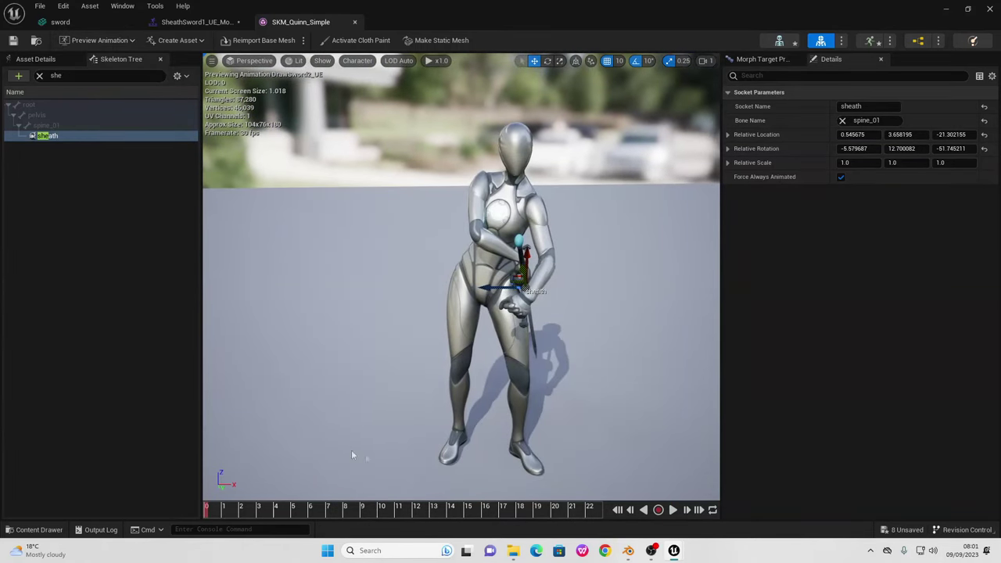
mouse_move(209, 511)
left_mouse_down()
mouse_move(250, 509)
mouse_move(226, 512)
left_mouse_up()
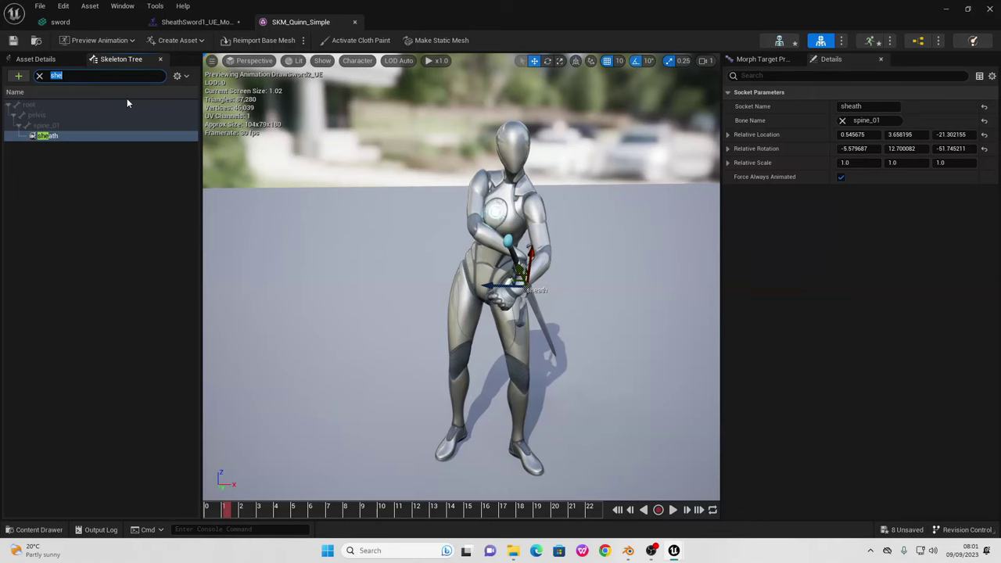
- Add a socket to the hand_r bone and name it draw
type("hand")
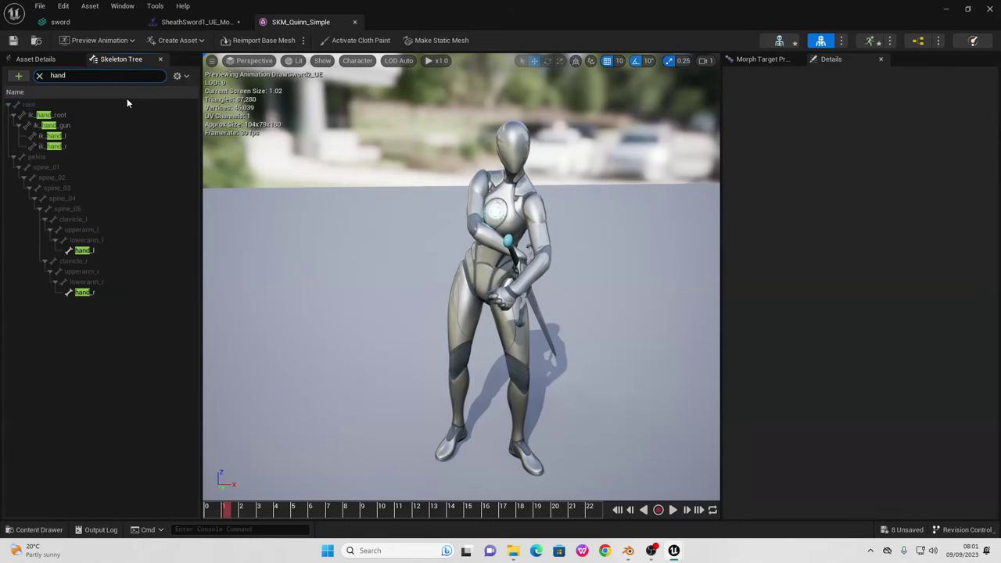
left_click(86, 292)
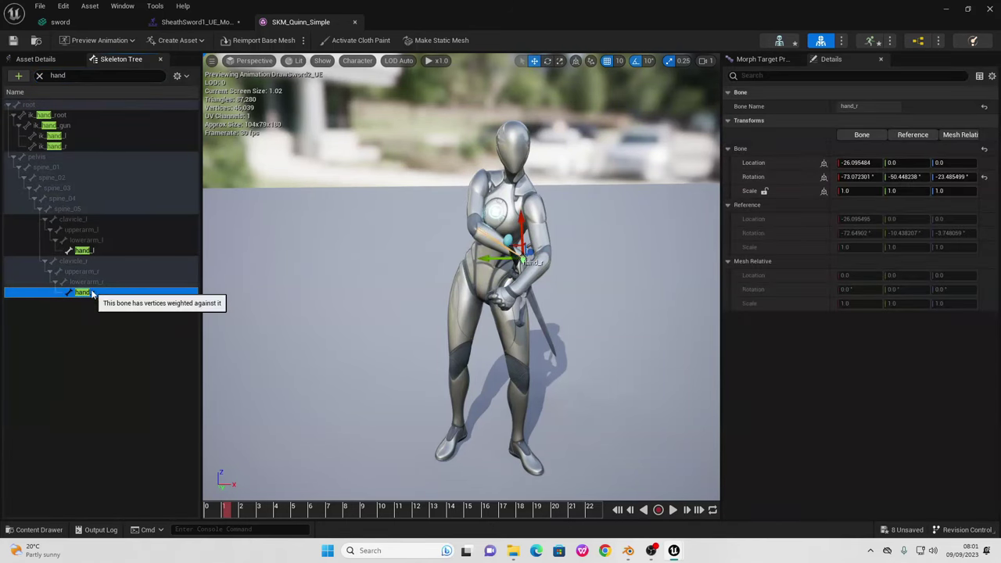
right_click(91, 293)
left_click(168, 333)
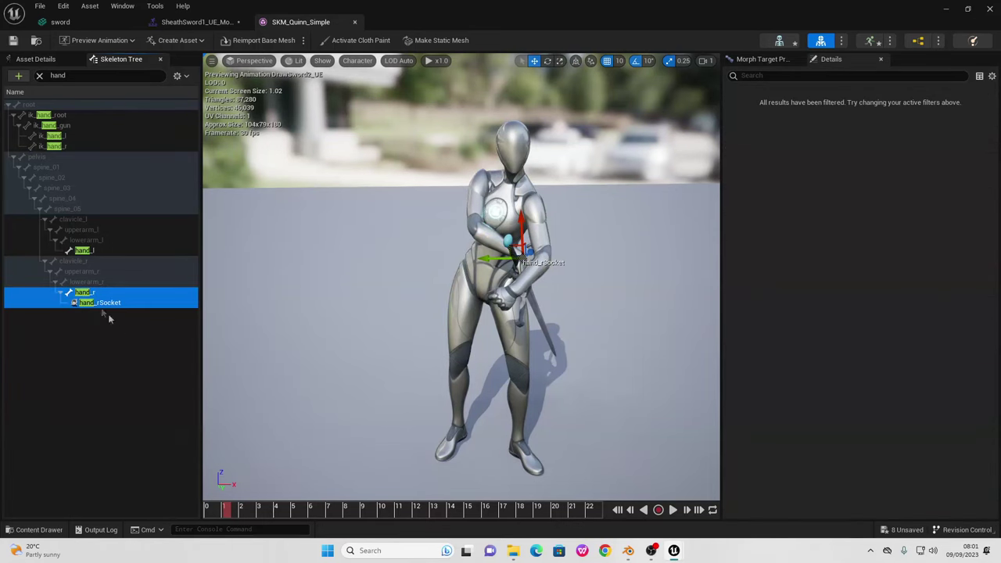
type("dr")
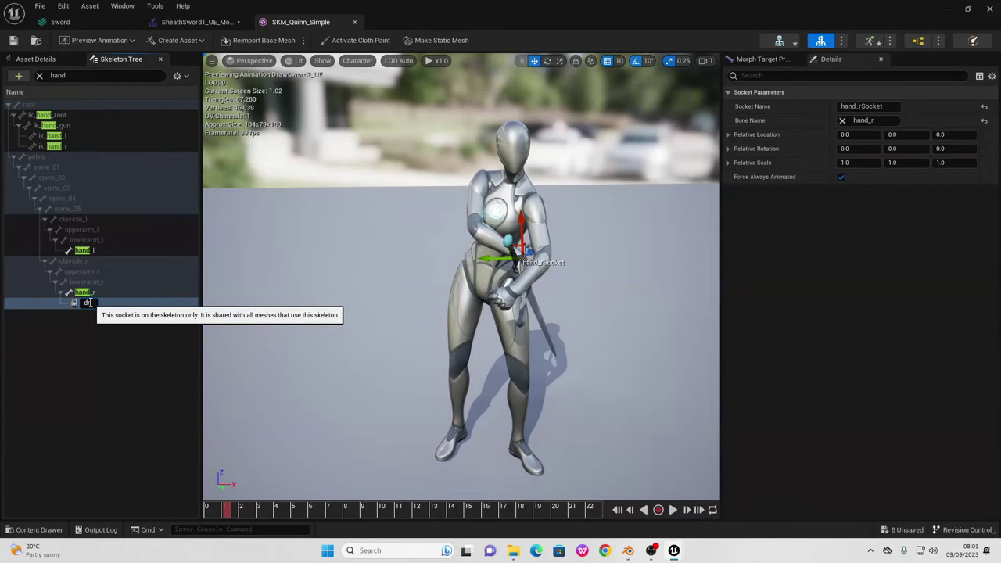
type("aw")
key("Return")
- Find the draw socket in the skeleton tree and attach the sword static mesh to it as a preview asset
left_click(75, 76)
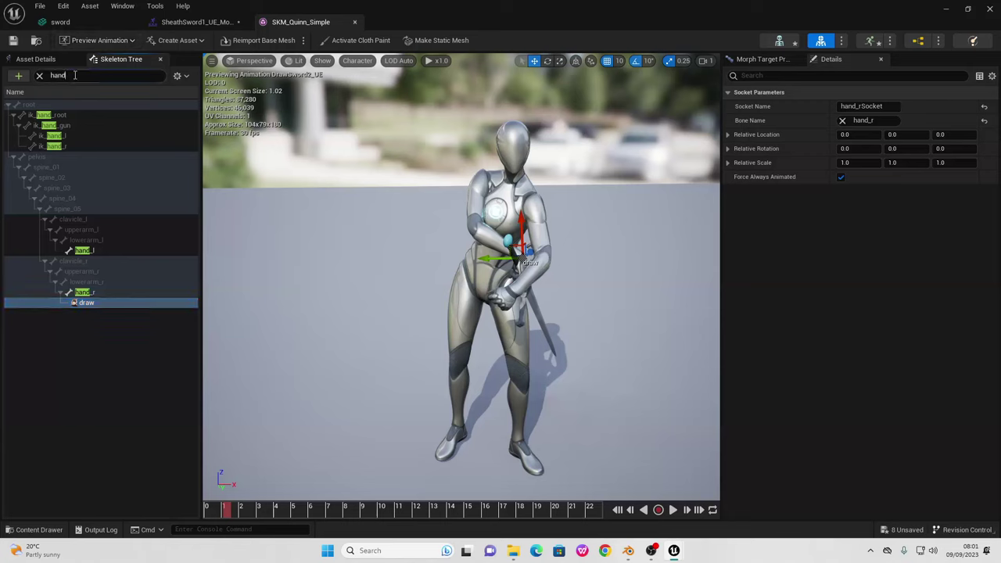
type("draw")
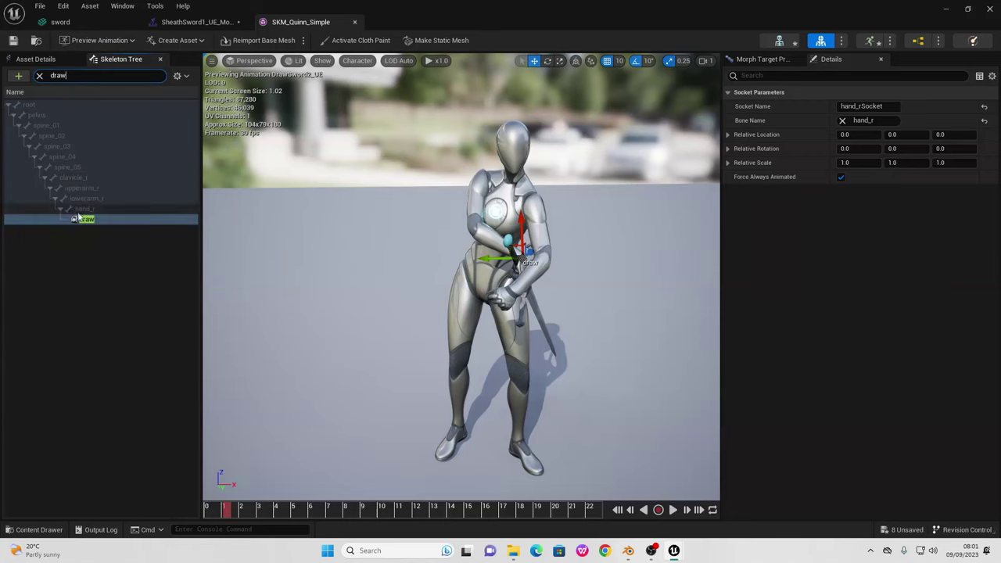
right_click(86, 222)
mouse_move(160, 347)
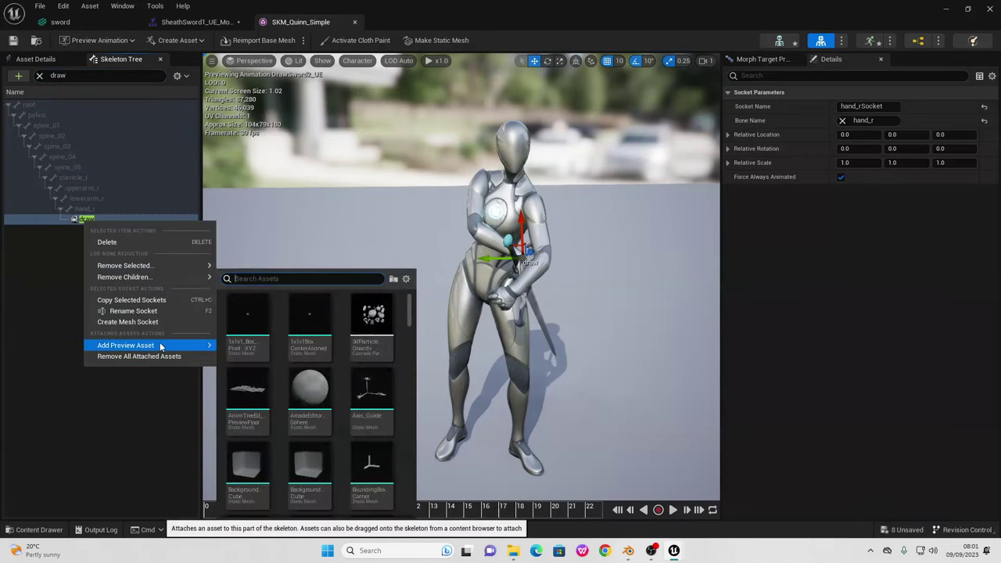
type("swo")
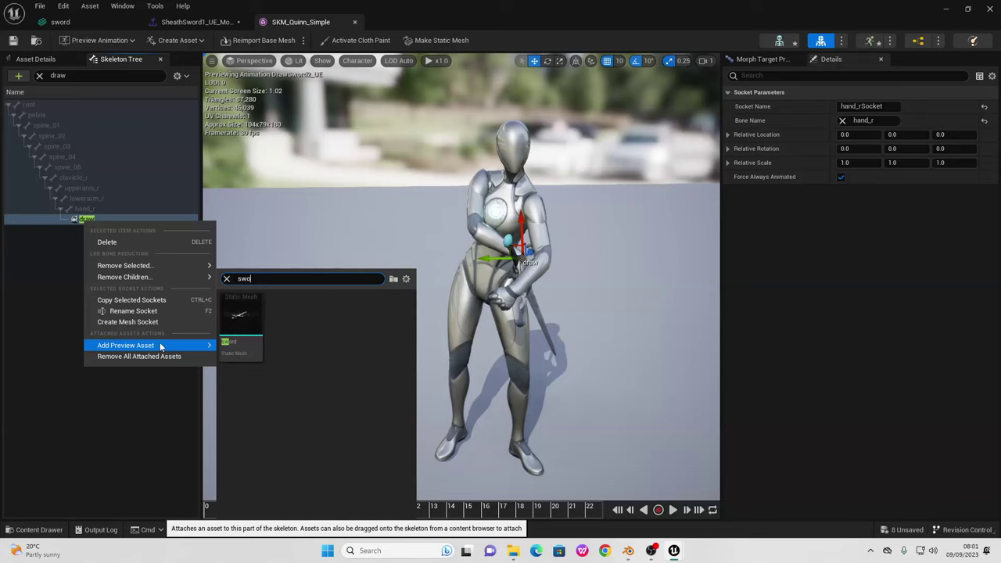
left_click(240, 319)
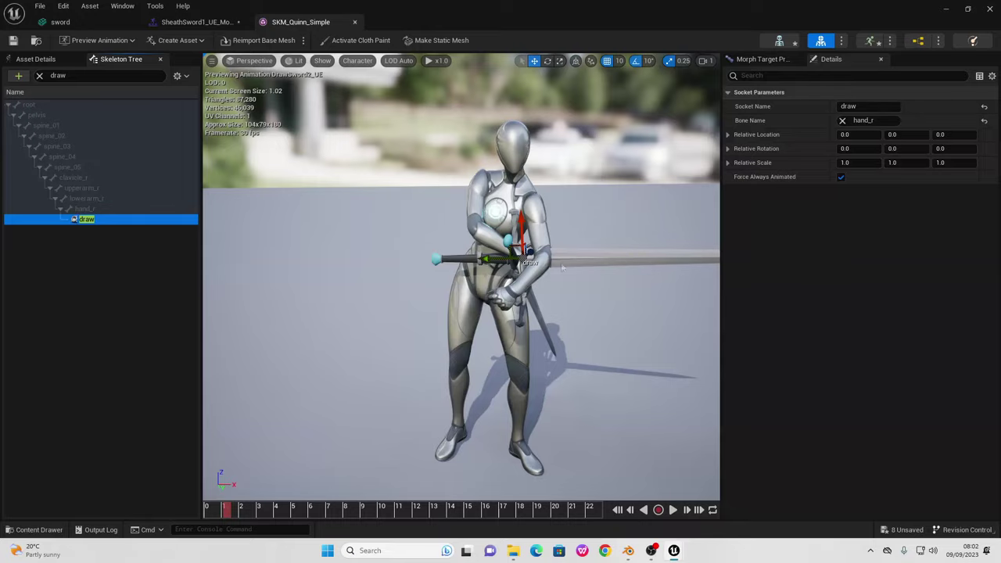
- Fit the sword to the right hand with the draw socket at location about -16.7, 3.5, 15.8 and rotation about 90, 40, 0 degrees
mouse_move(461, 274)
right_mouse_down()
mouse_move(407, 276)
mouse_move(469, 266)
mouse_move(403, 257)
mouse_move(415, 263)
mouse_move(383, 287)
mouse_move(404, 320)
right_mouse_up()
key("w")
key("d")
key("w")
key("s")
key("a")
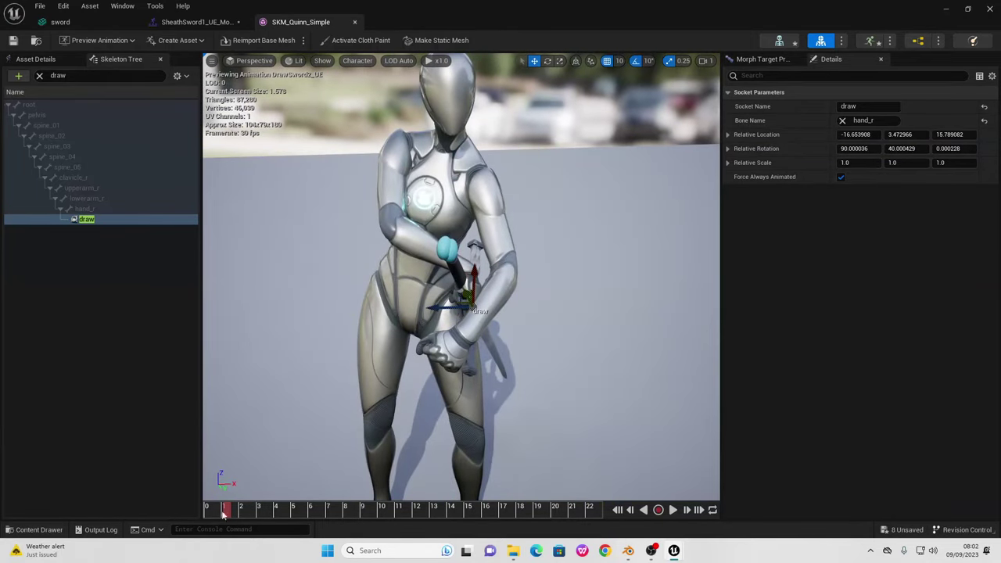
- Scrub the preview animation to about frame 22 to check the drawn sword's placement, and save the skeletal mesh
mouse_move(223, 513)
left_mouse_down()
mouse_move(387, 496)
mouse_move(414, 507)
mouse_move(589, 510)
left_mouse_up()
key("f")
right_click_drag(309, 228, 332, 211)
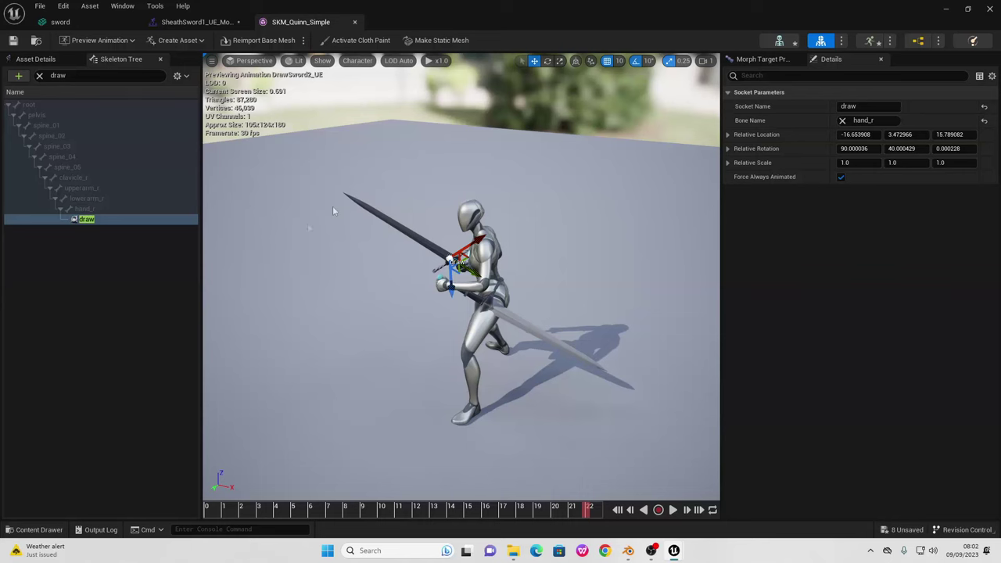
left_click(12, 39)
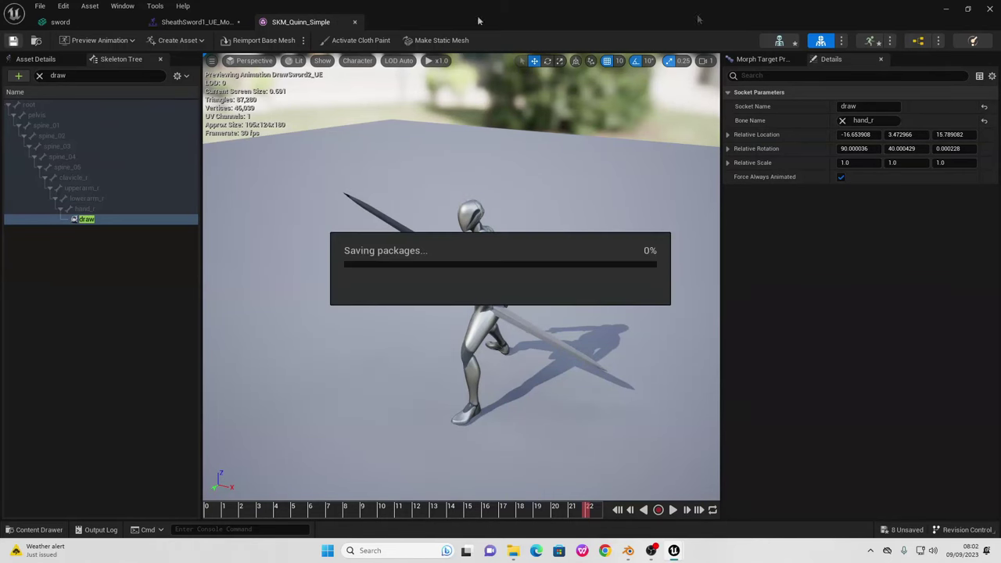
- Open the BP_ThirdPersonCharacter blueprint from the ThirdPerson Blueprints folder and show its viewport
left_click(947, 9)
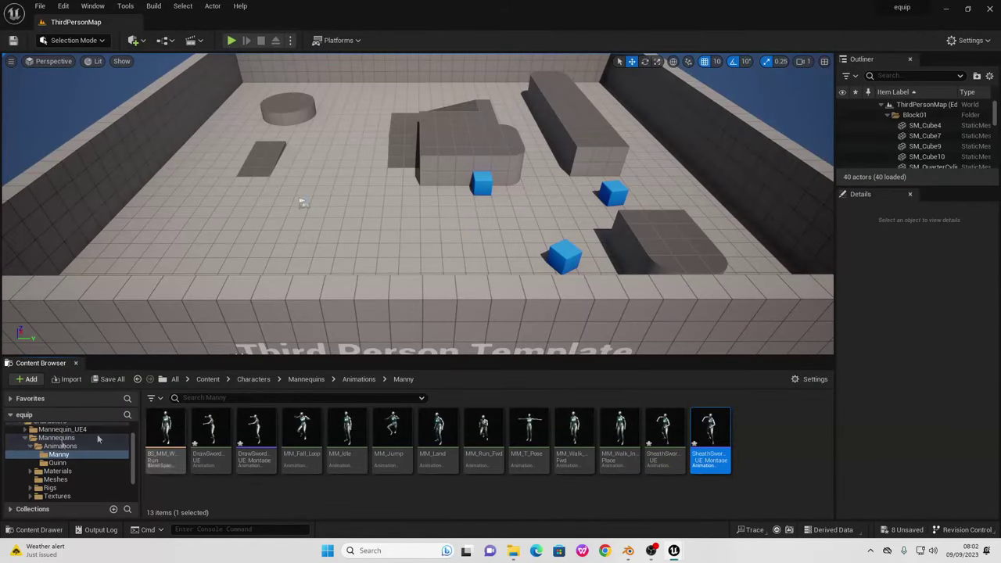
left_click(75, 490)
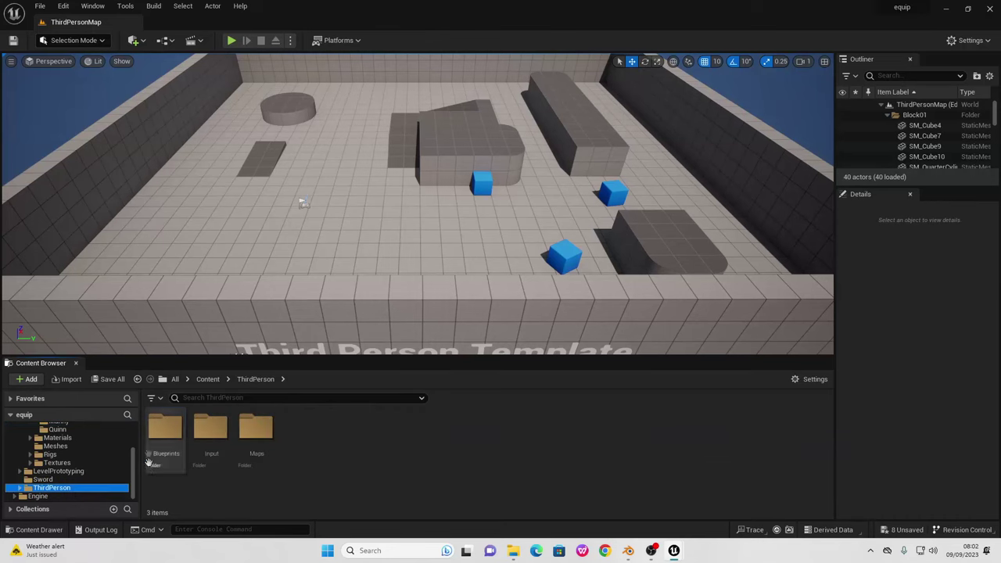
double_click(166, 438)
double_click(166, 438)
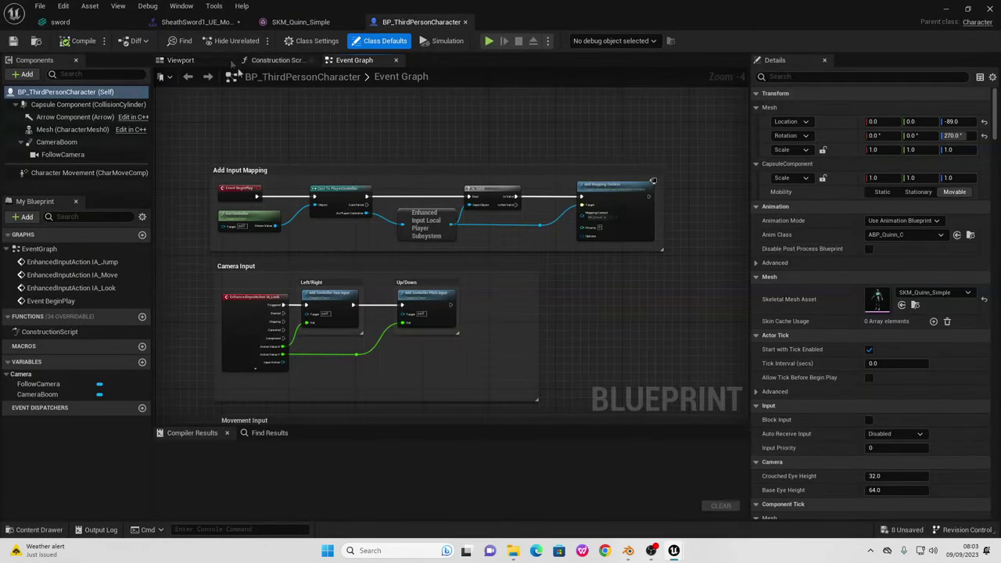
left_click(178, 60)
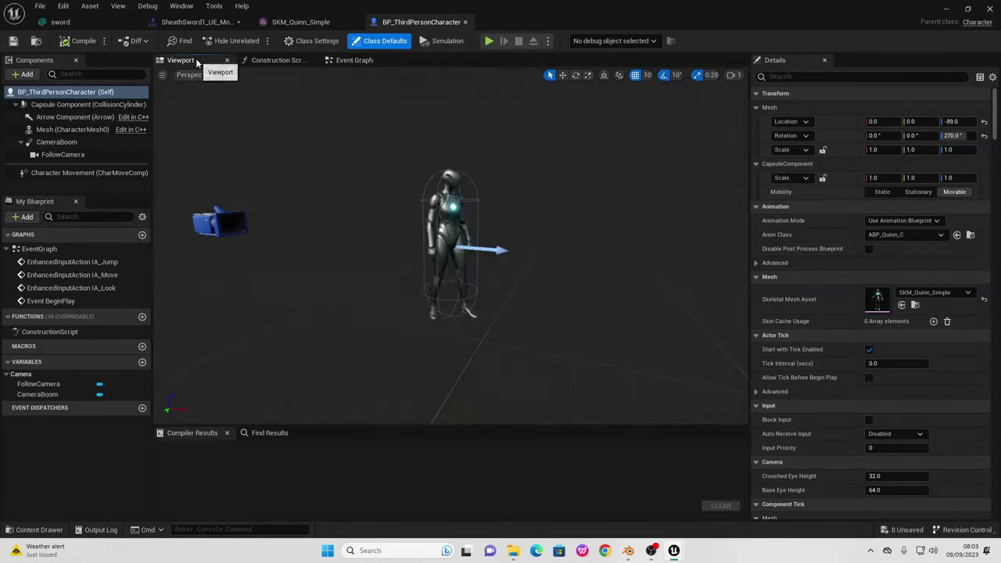
- Add a Static Mesh component named sword to the character blueprint
left_click(28, 74)
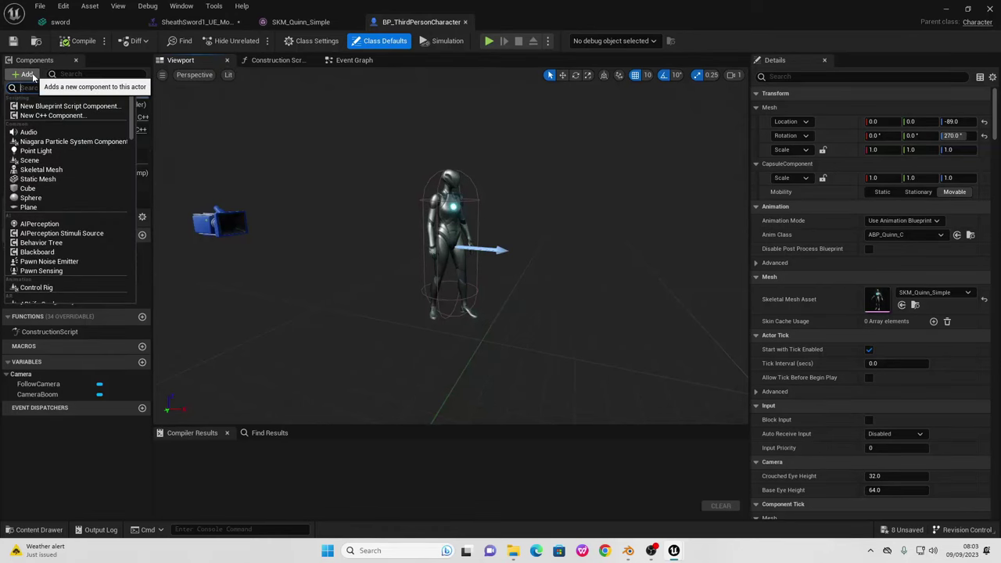
type("sta")
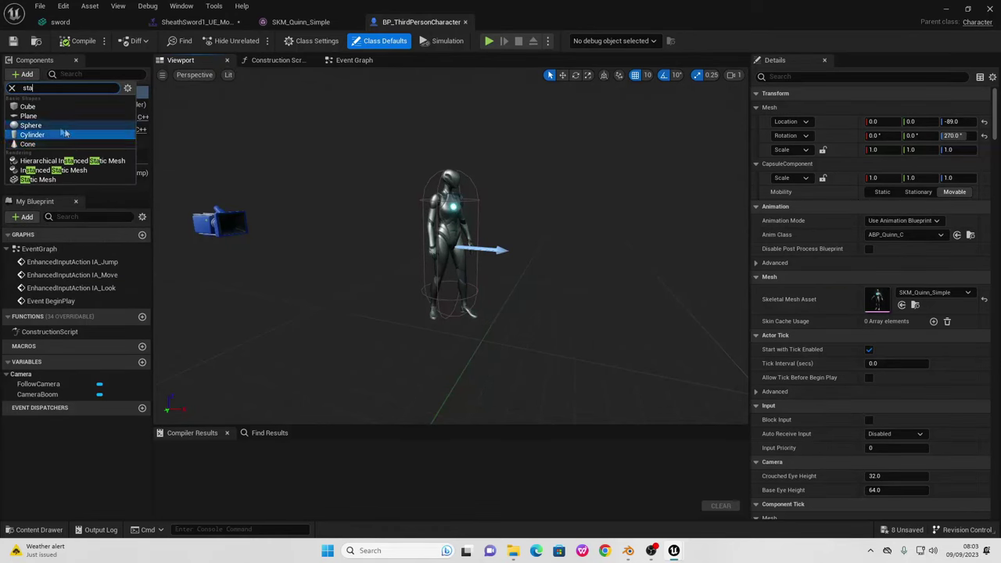
left_click(39, 179)
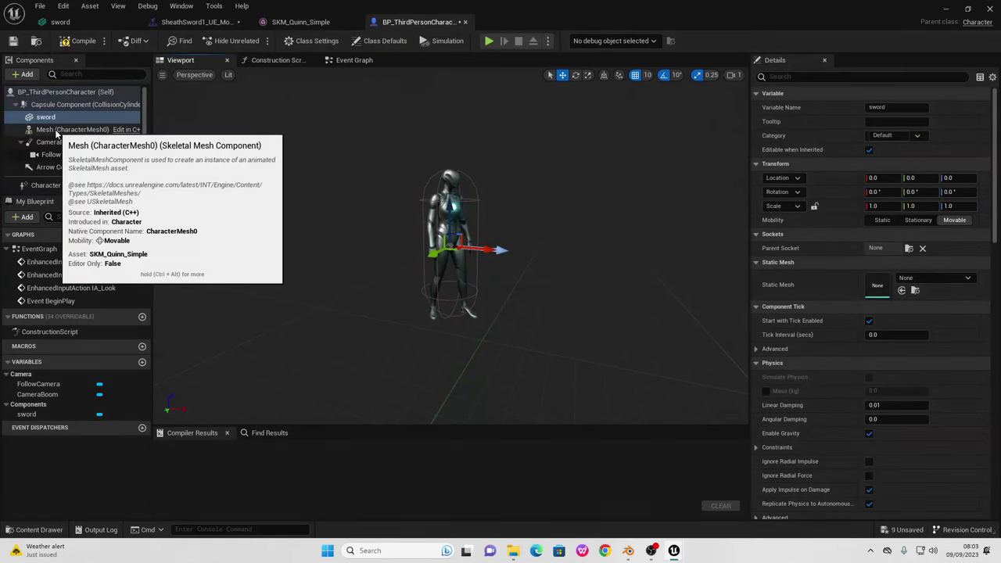
key("Return")
- Assign the sword static mesh to the sword component and parent the component under Mesh (CharacterMesh0)
left_click(953, 279)
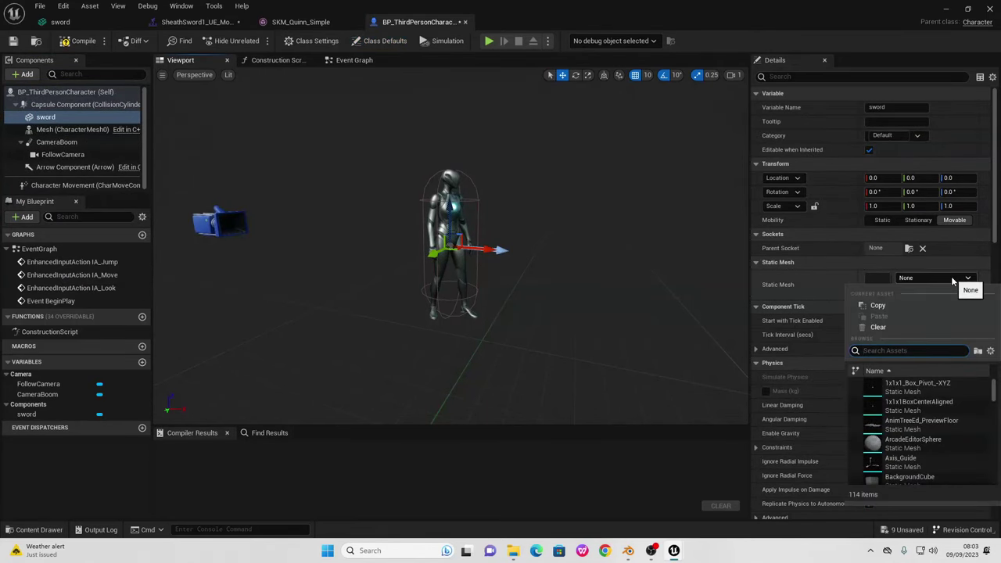
type("swo")
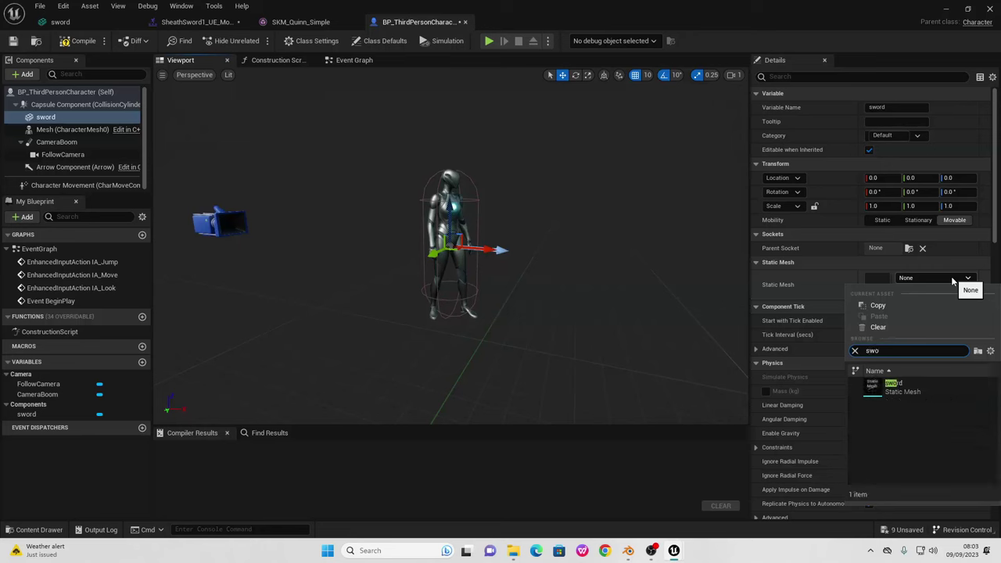
left_click(896, 386)
mouse_move(55, 117)
left_mouse_down()
mouse_move(115, 129)
mouse_move(57, 130)
left_mouse_up()
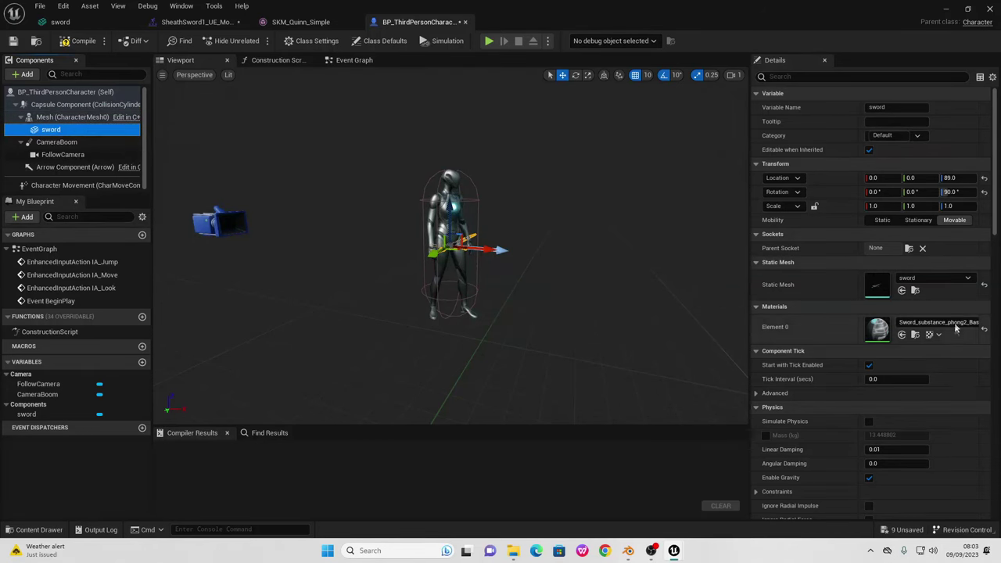
- Set the sword component's collision preset to NoCollision
scroll(946, 348, "down", 3)
scroll(939, 346, "down", 3)
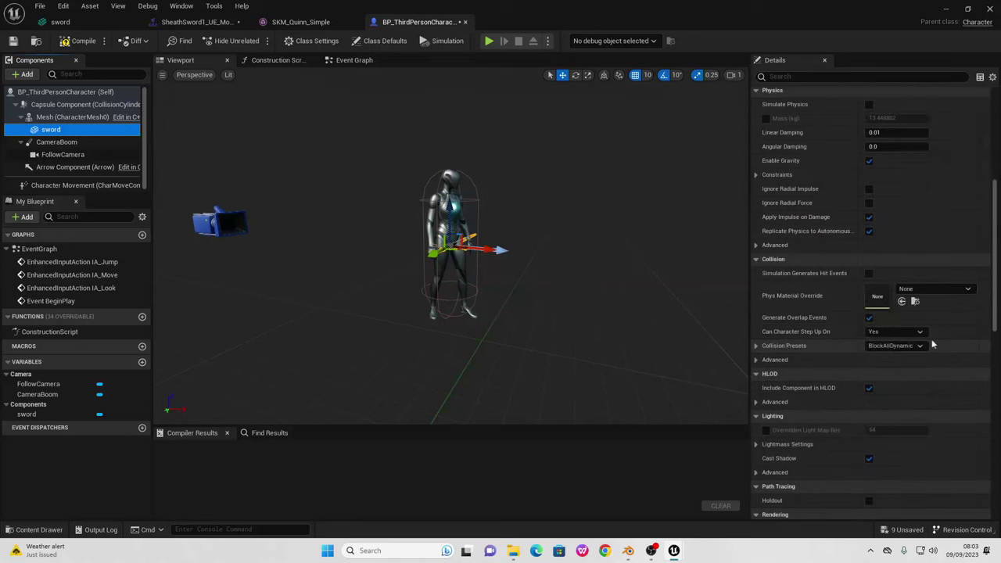
left_click(892, 346)
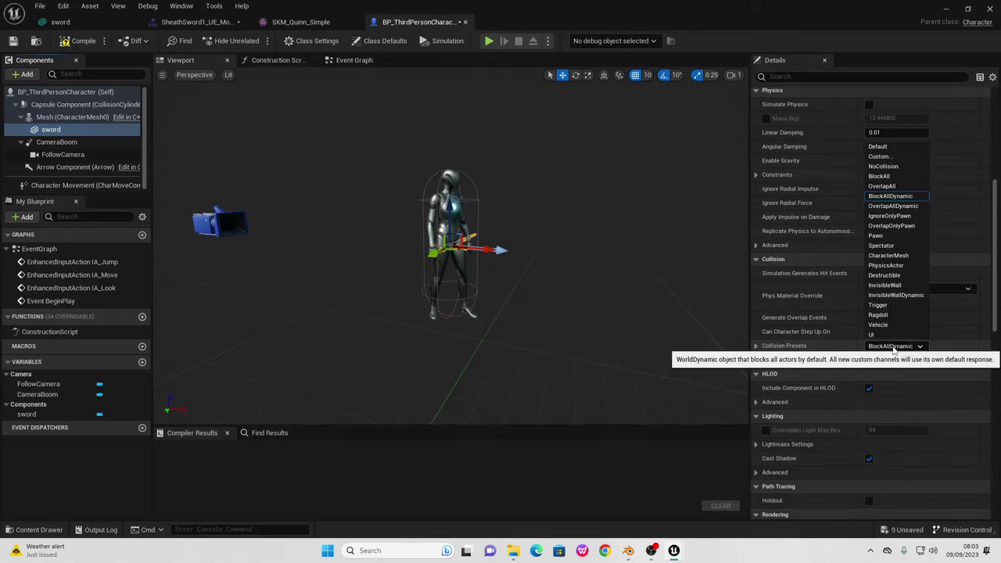
left_click(896, 166)
- Set the sword component's parent socket to sheath and reset its location and rotation to zero
scroll(888, 251, "up", 6)
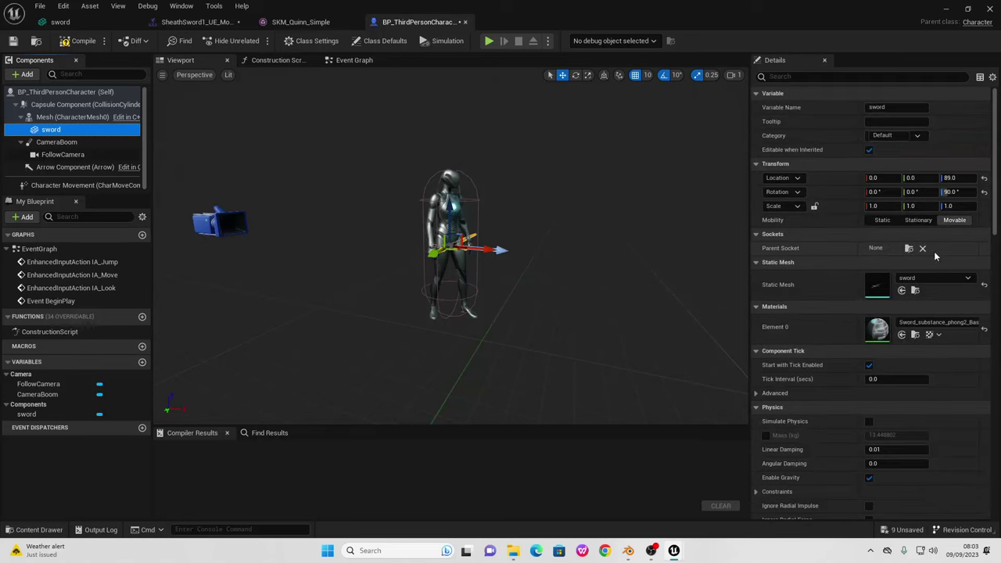
left_click(909, 249)
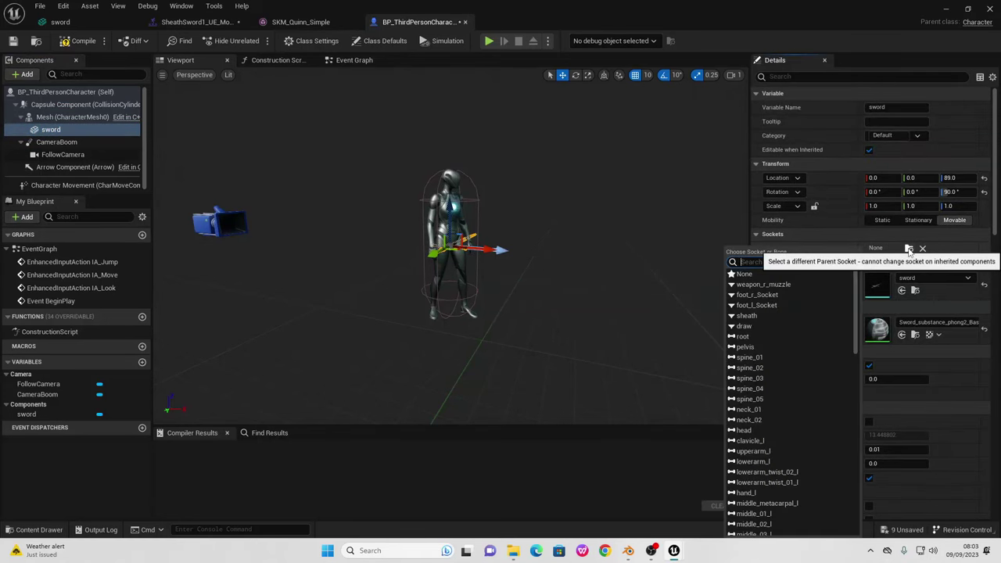
type("she")
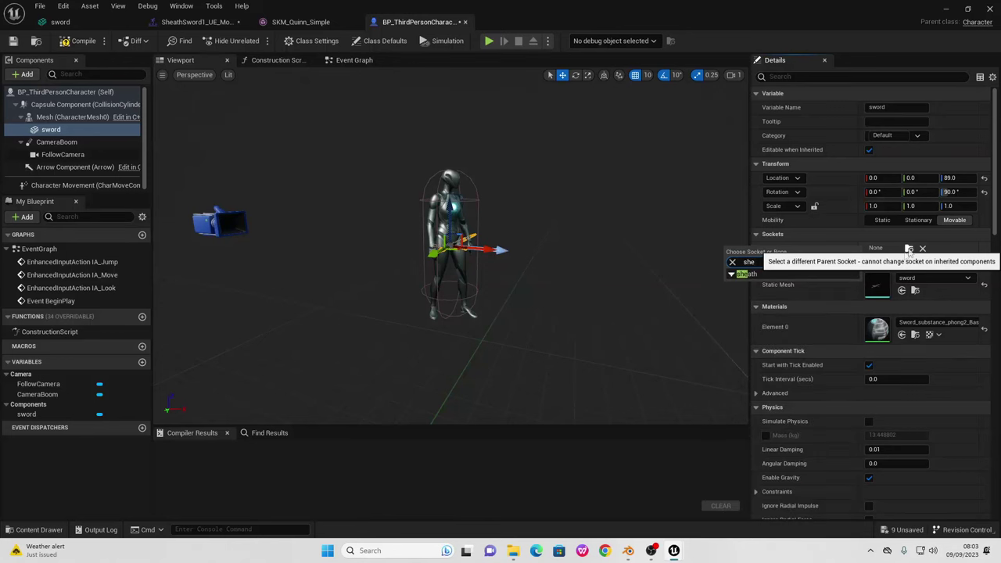
left_click(747, 275)
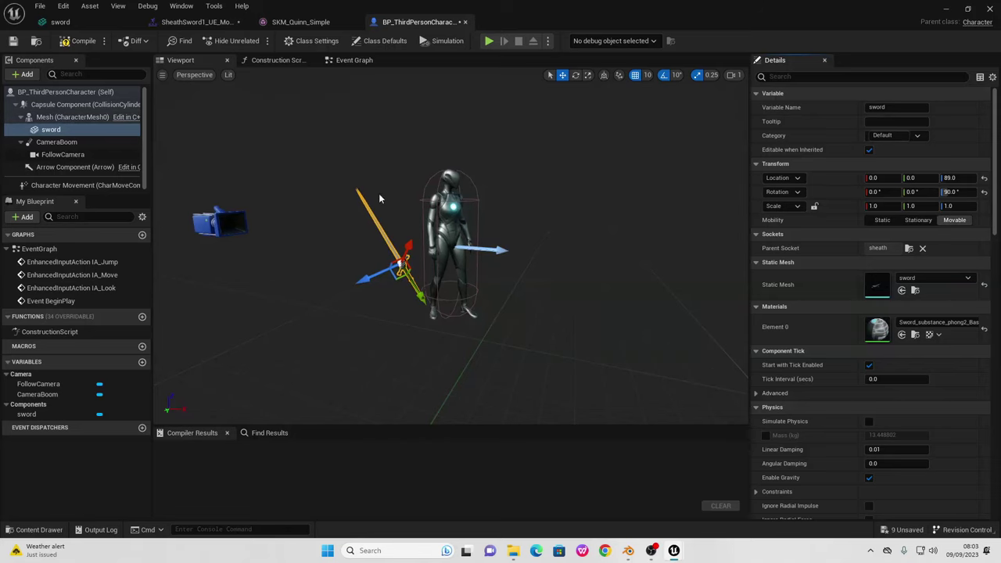
left_click(985, 191)
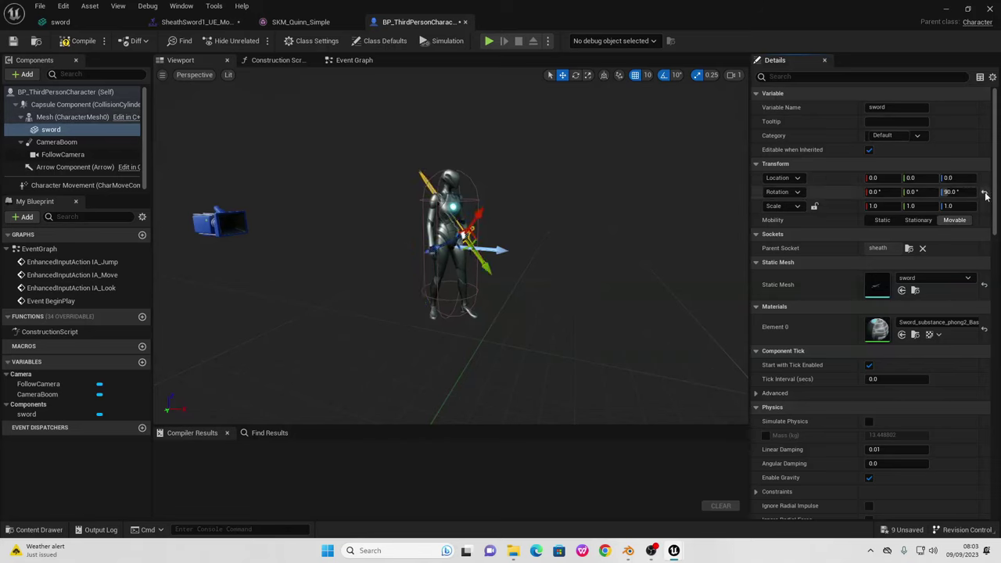
left_click(984, 178)
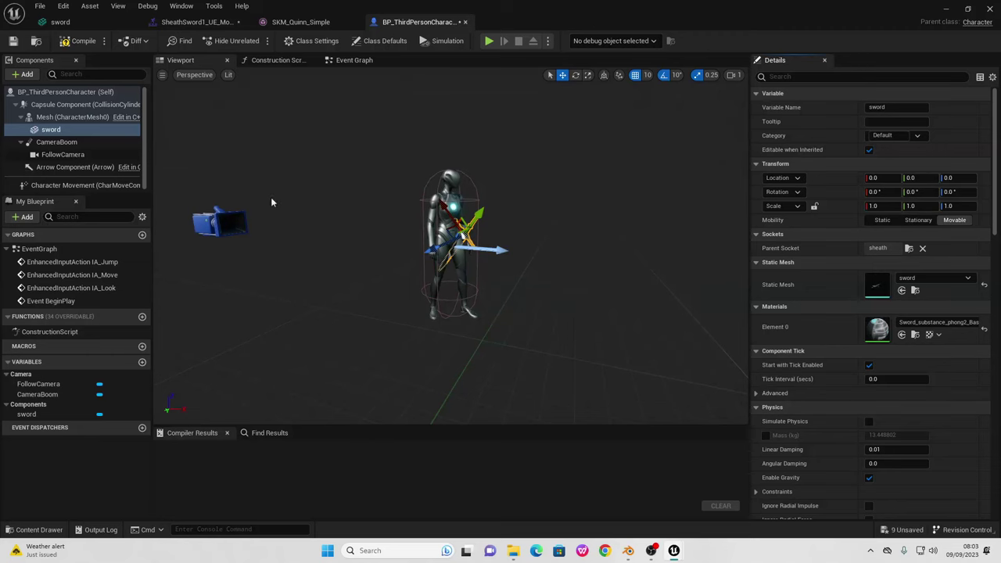
- Add a Boolean variable named swordequipped? to the character blueprint from its Event Graph
left_click(360, 60)
scroll(438, 309, "up", 5)
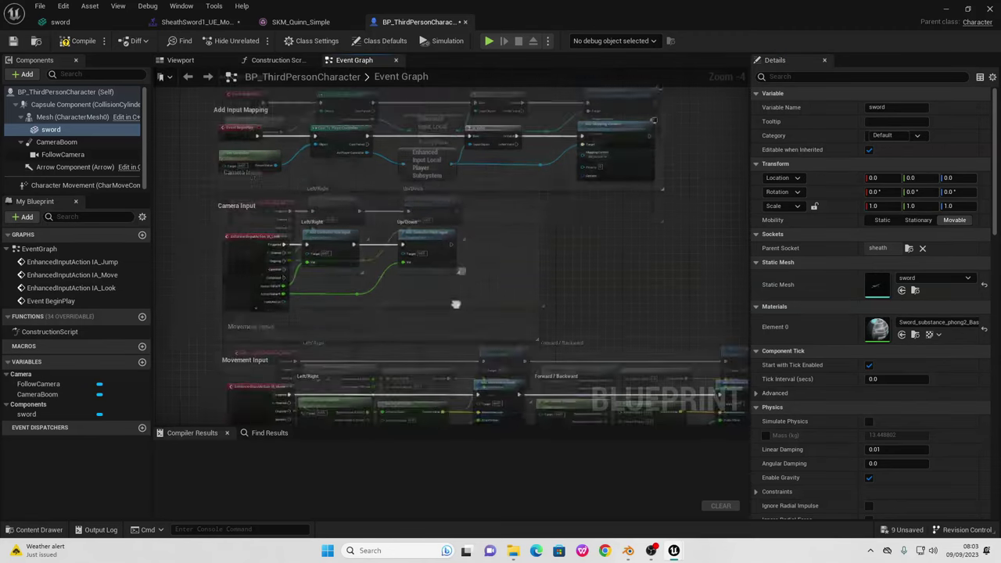
scroll(429, 313, "up", 2)
right_click_drag(429, 313, 409, 215)
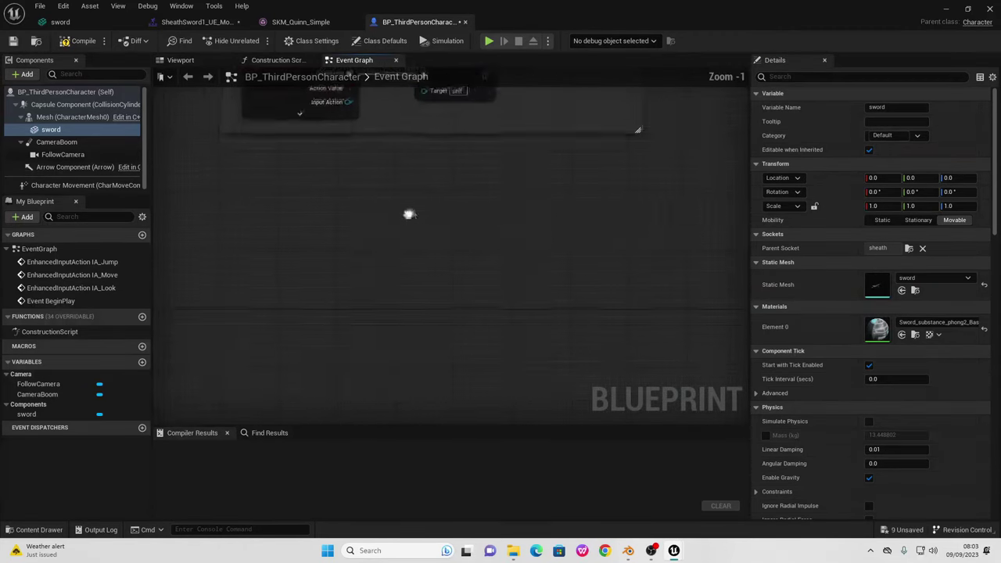
left_click(142, 362)
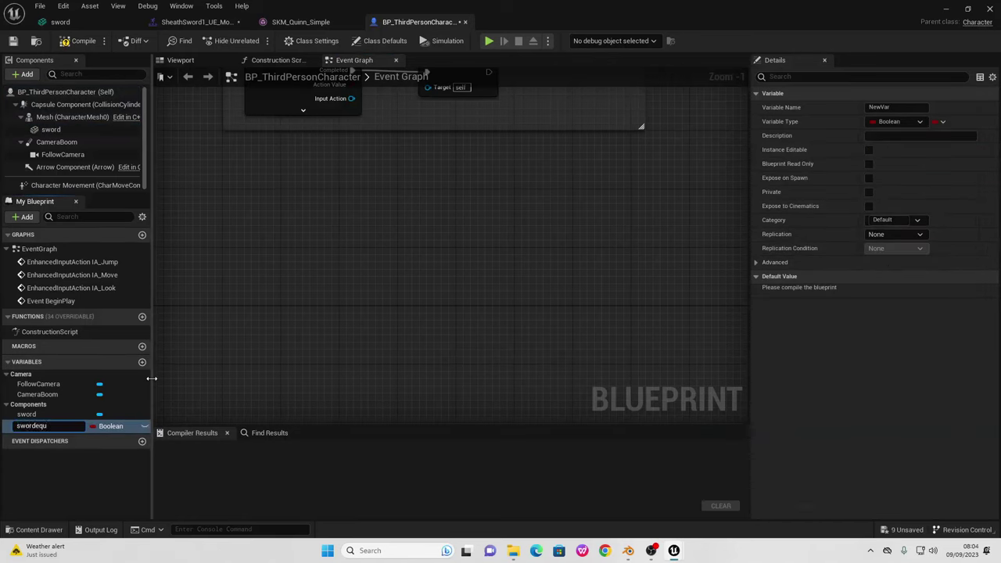
type("swordequipped?")
key("Return")
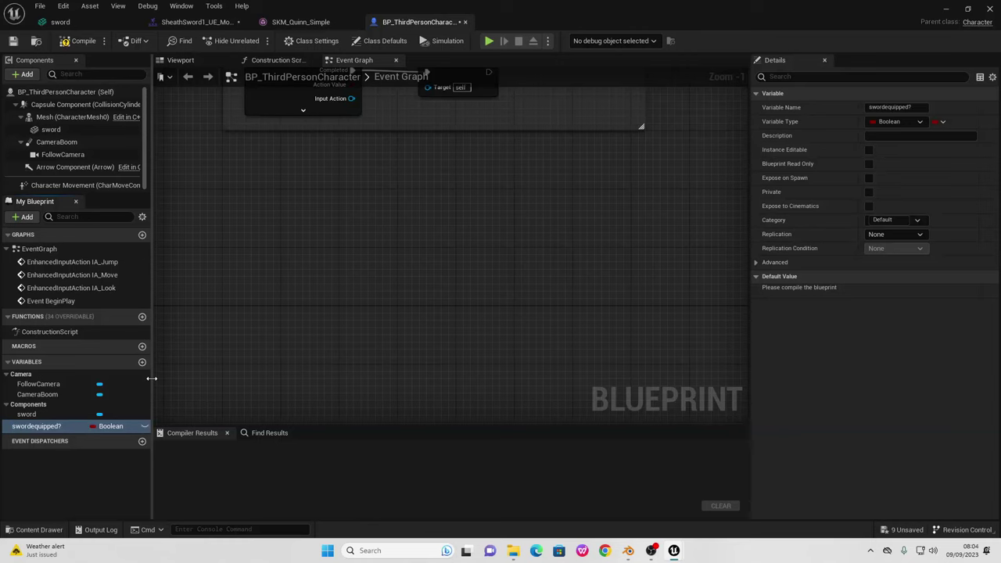
- Add a keyboard event node for the 1 key in an empty area of the Event Graph
scroll(315, 251, "up", 1)
right_click_drag(315, 251, 362, 129)
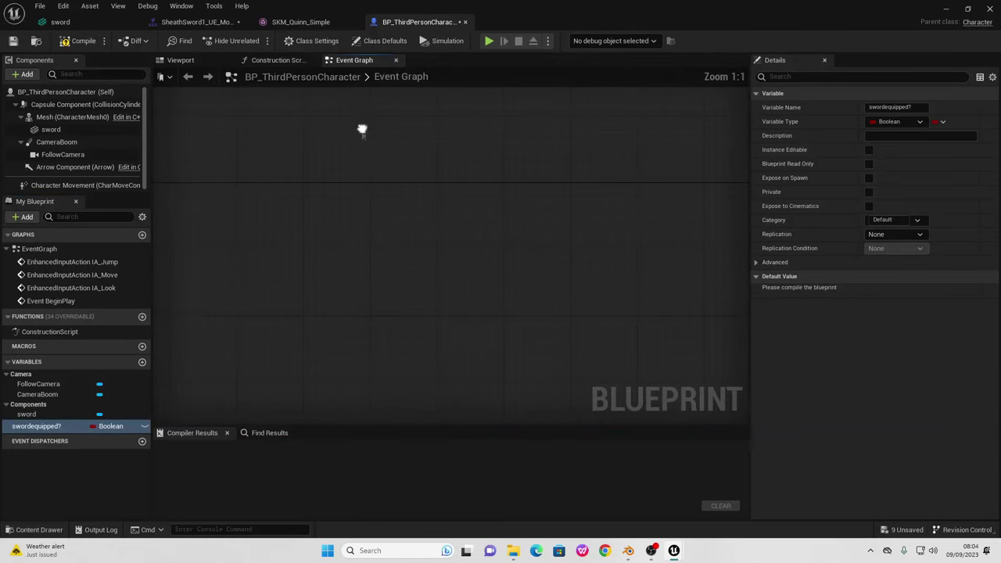
right_click(342, 213)
type("1")
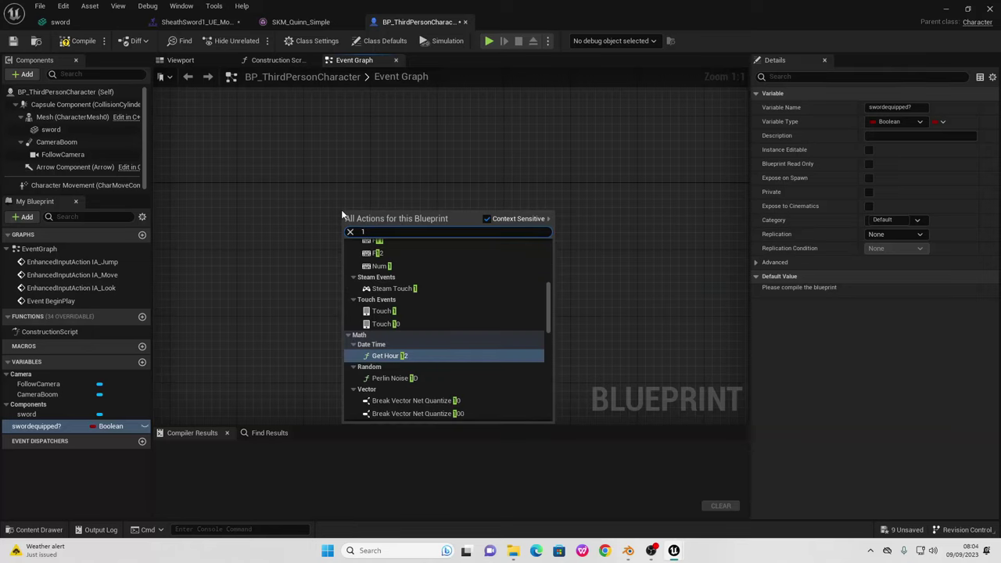
scroll(391, 294, "up", 4)
scroll(391, 294, "down", 2)
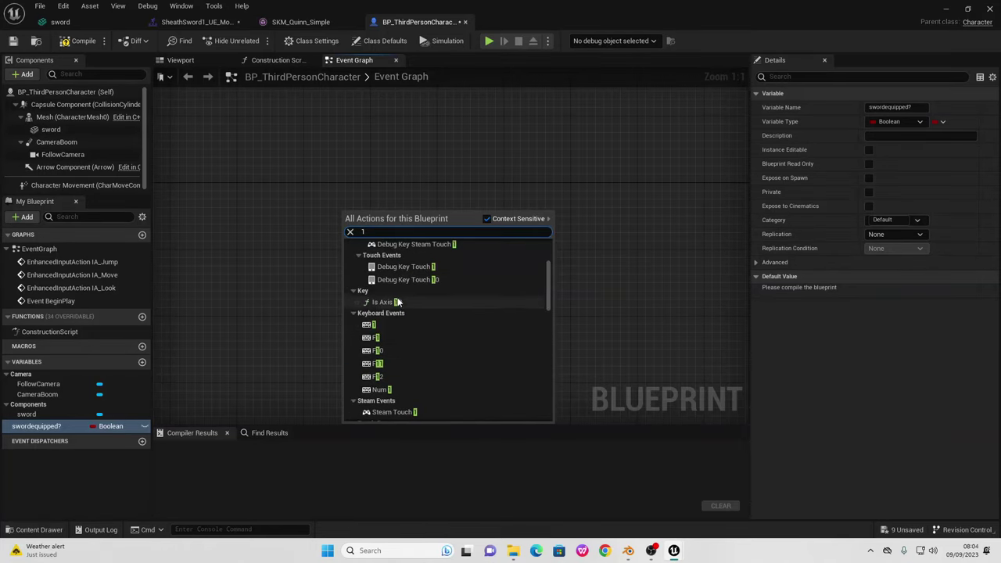
left_click(413, 324)
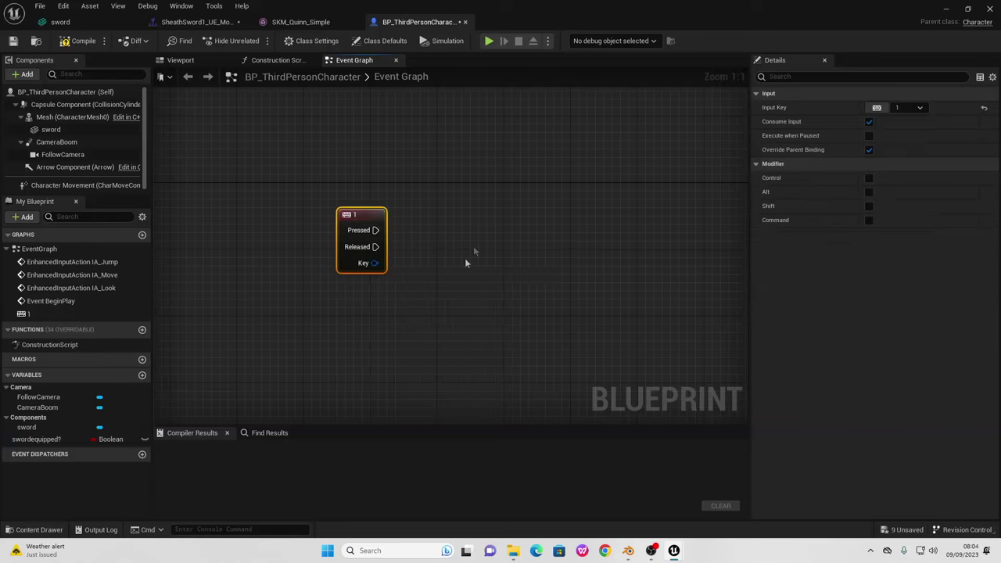
right_click_drag(470, 245, 368, 257)
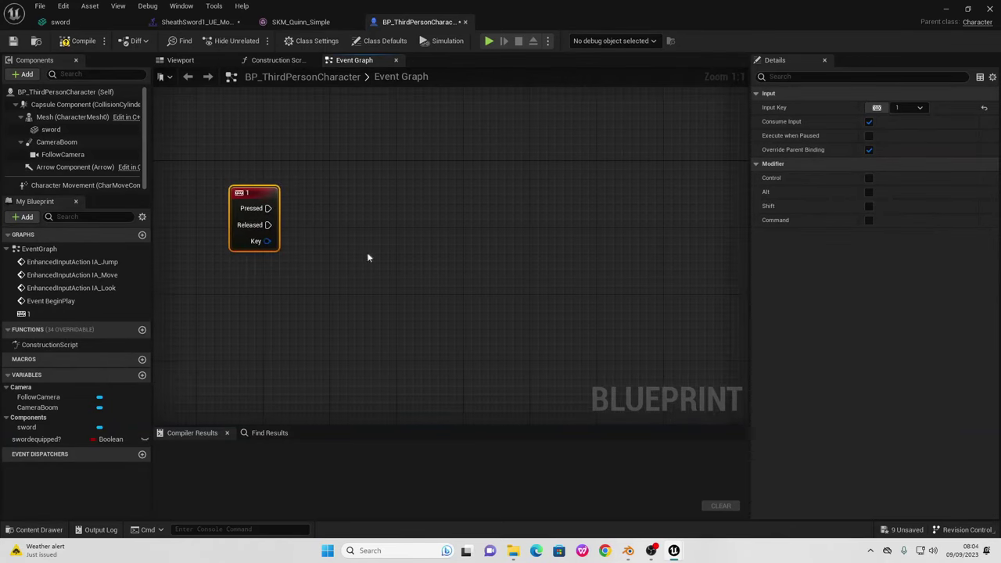
- Connect a Branch node to the 1 key's Pressed output and feed its Condition from a swordequipped? getter
left_click_drag(273, 209, 431, 210)
type("bra")
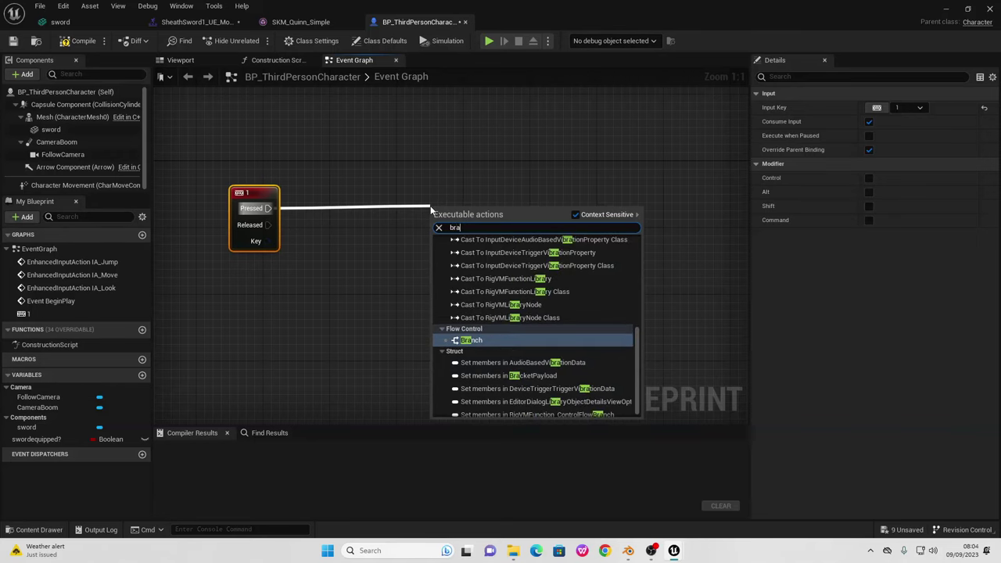
key("Return")
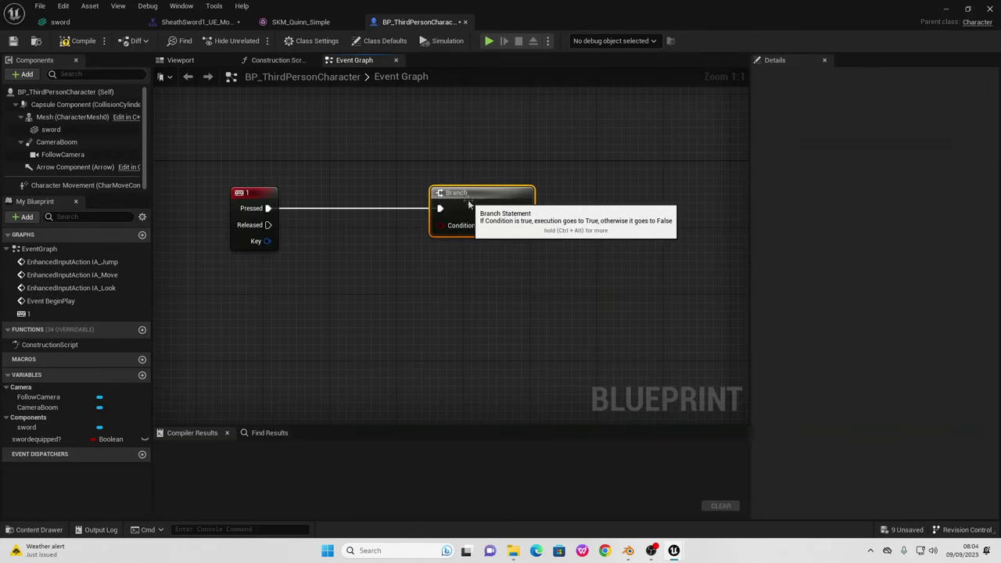
left_click_drag(47, 436, 344, 280)
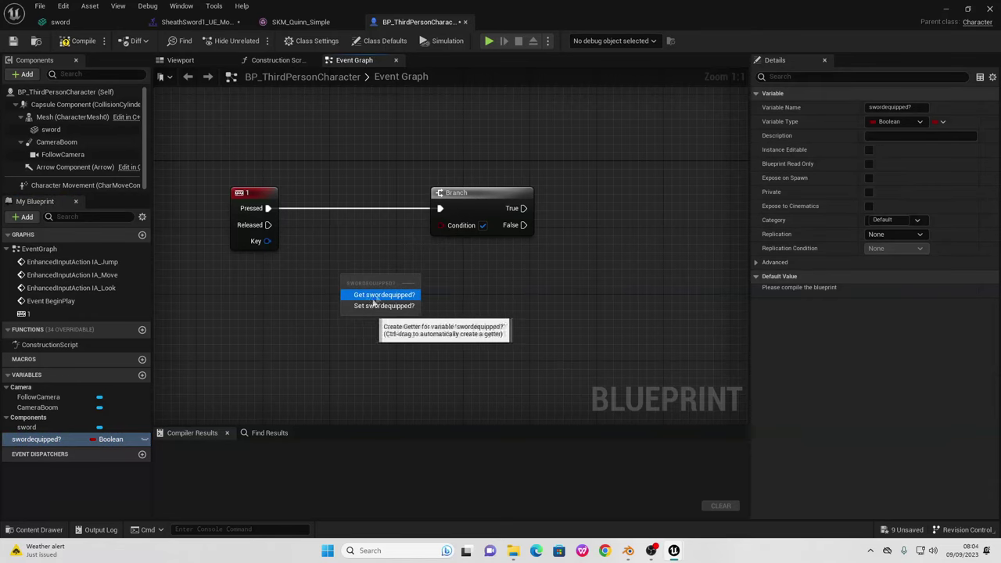
left_click(368, 300)
left_click_drag(401, 279, 468, 231)
right_click_drag(490, 280, 427, 232)
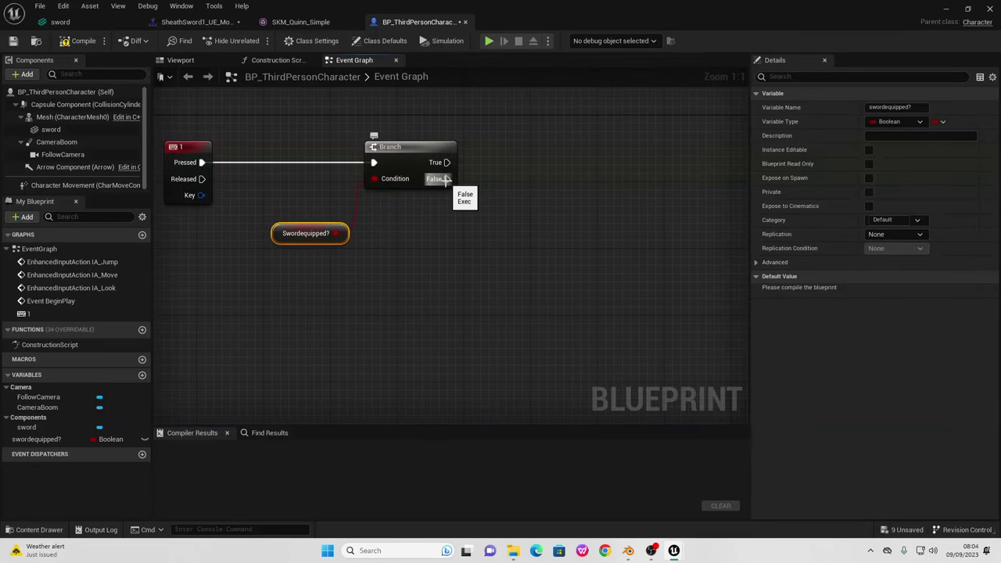
- Add a Play Anim Montage node to the Branch's False output and set its montage to DrawSword2_UE_Montage
left_click_drag(446, 179, 476, 283)
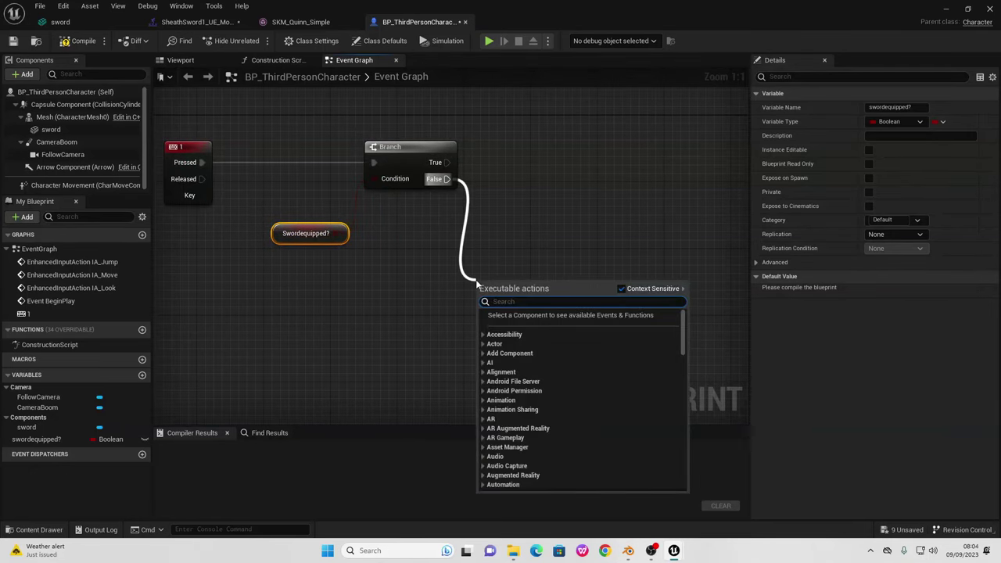
type("play anim")
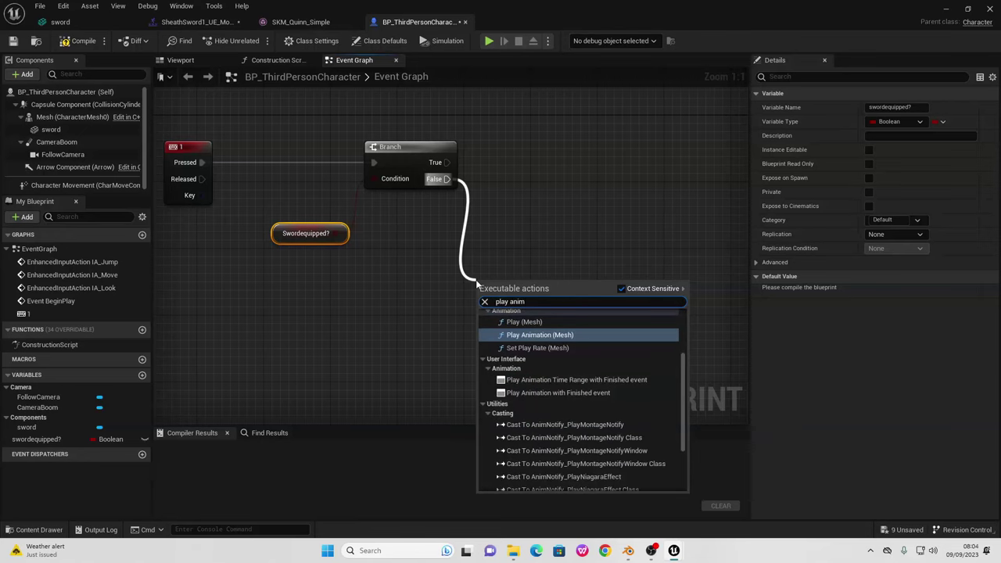
type(" mon")
key("Return")
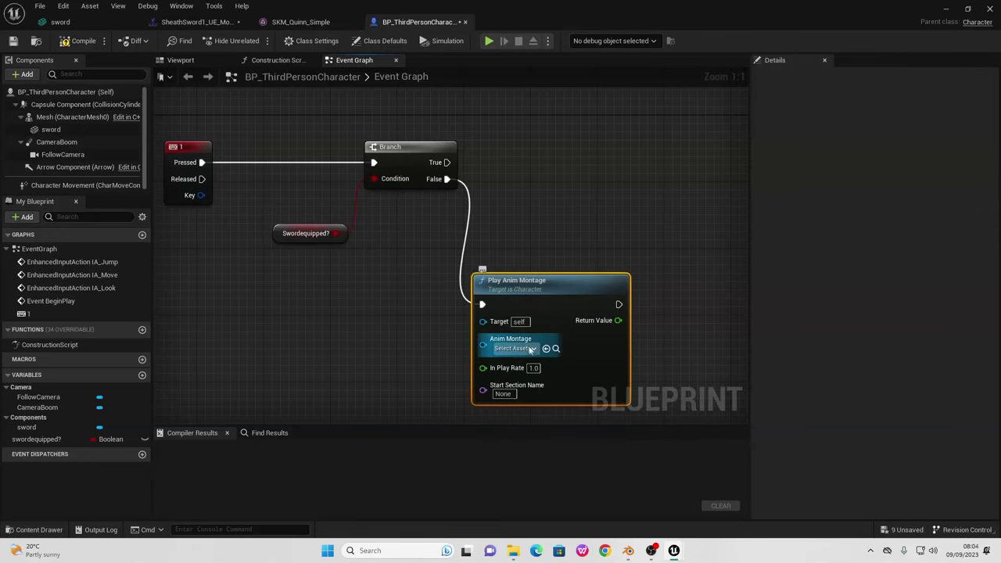
left_click(530, 349)
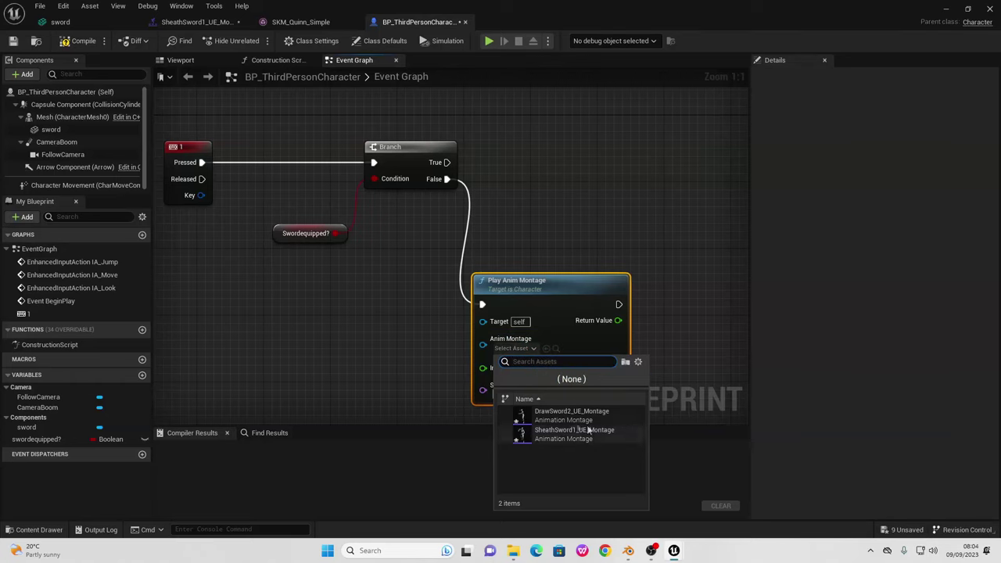
left_click(571, 413)
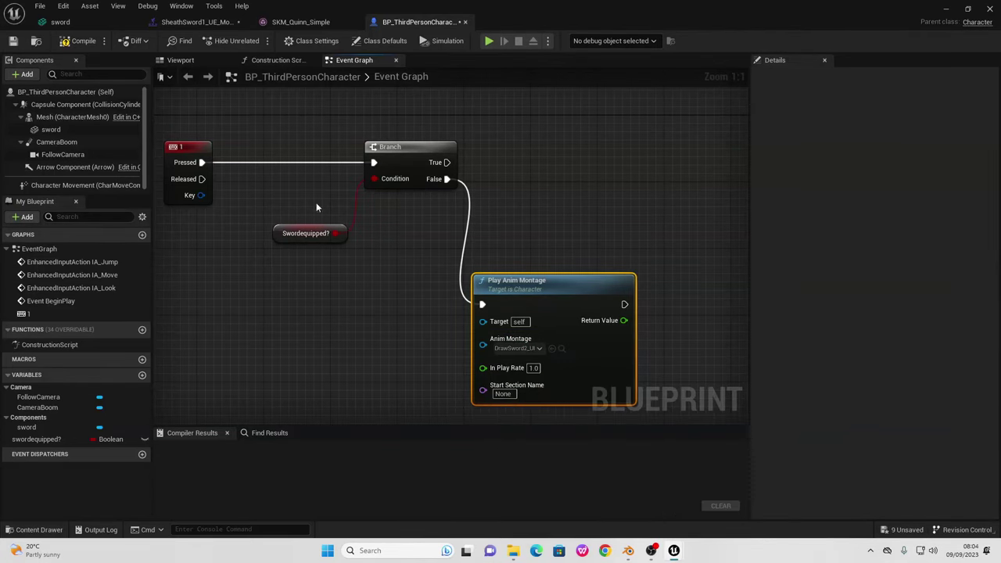
- Add a Play Anim Montage node to the Branch's True output, set its montage to SheathSword1_UE_Montage, and position it above the draw node
left_click_drag(447, 162, 573, 106)
type("play anim mon")
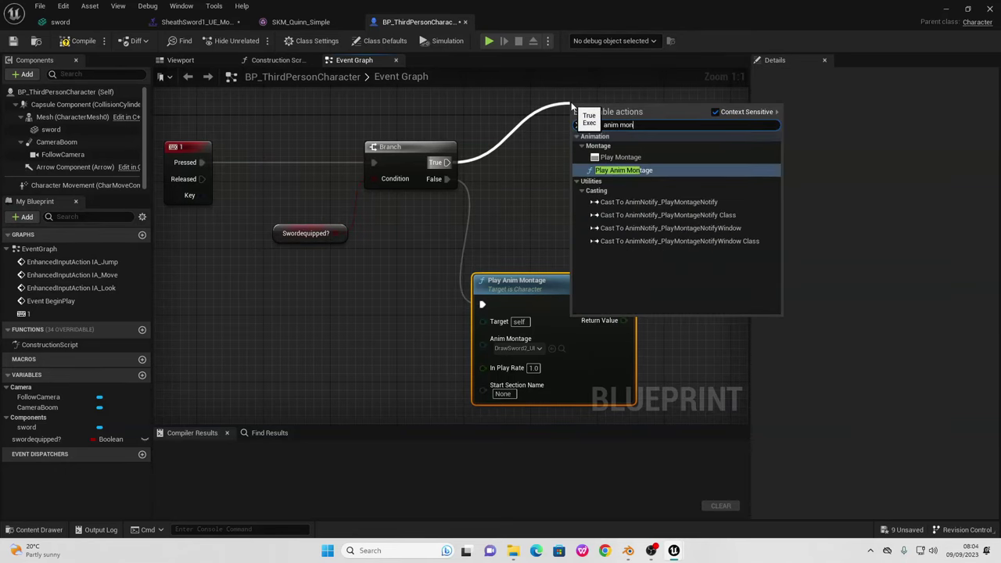
key("Return")
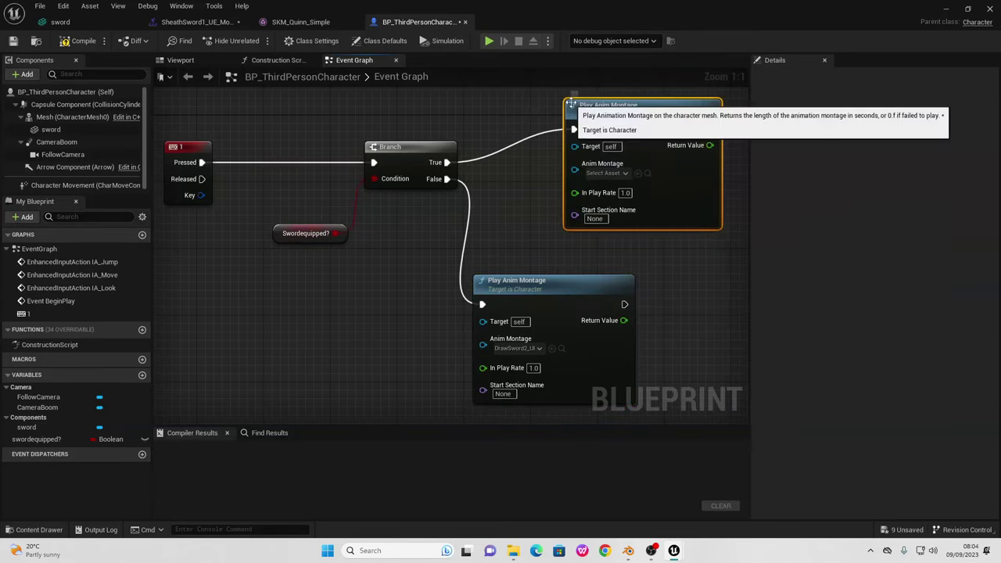
left_click(615, 173)
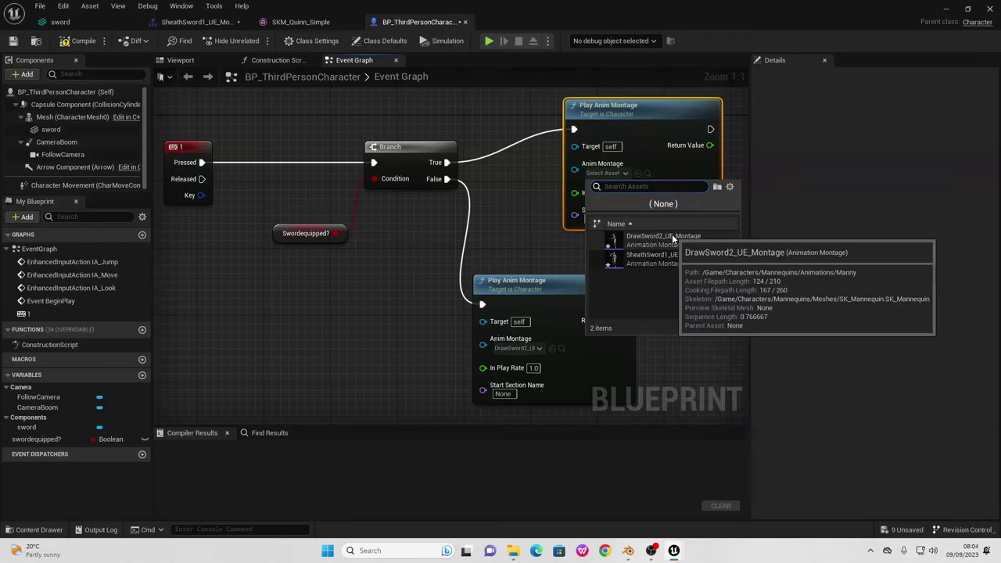
left_click(665, 257)
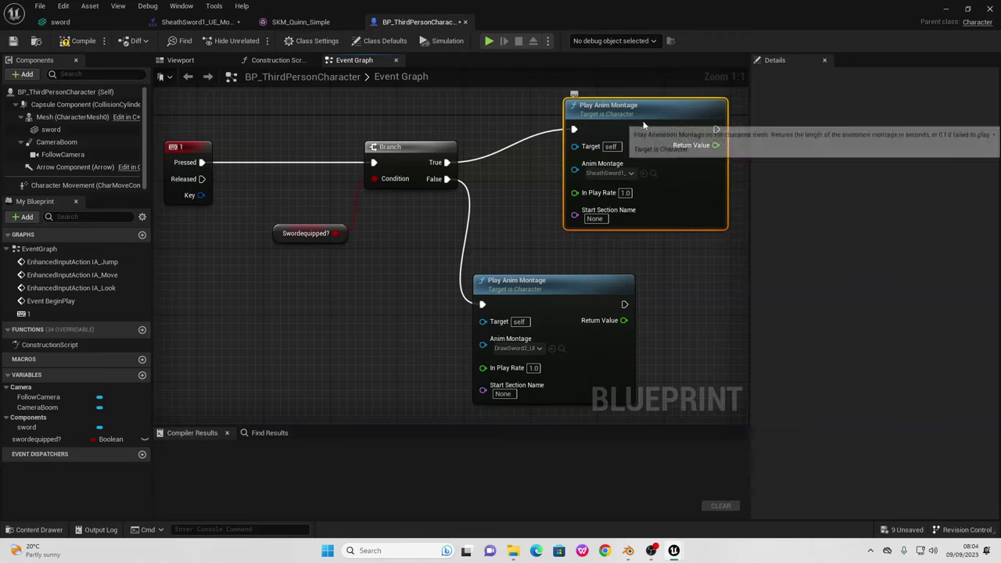
left_click_drag(608, 130, 567, 114)
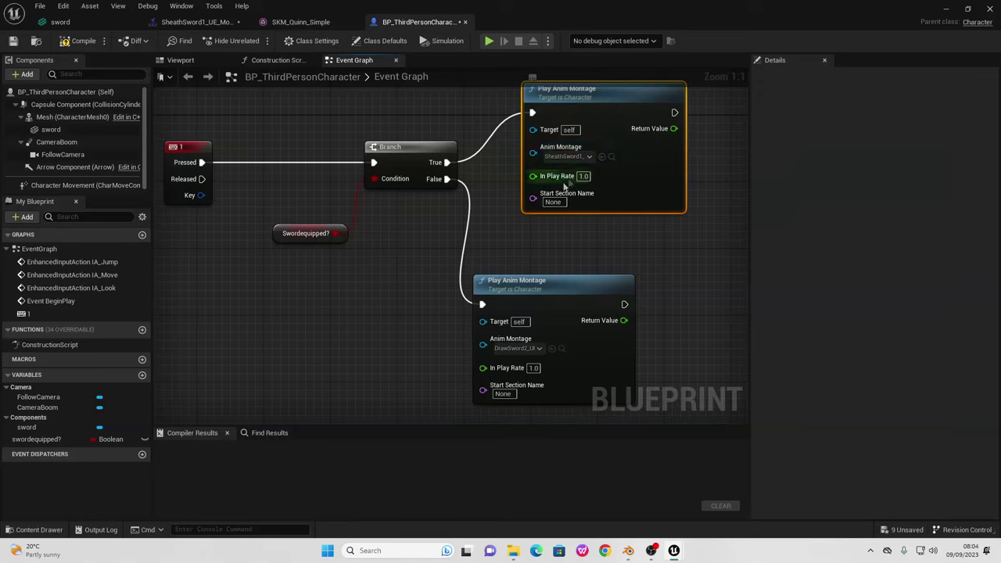
- In SheathSword1_UE_Montage, add a new notify named sheath at about frame 28 (0.94 s), where the sword reaches the sheath
left_click(612, 158)
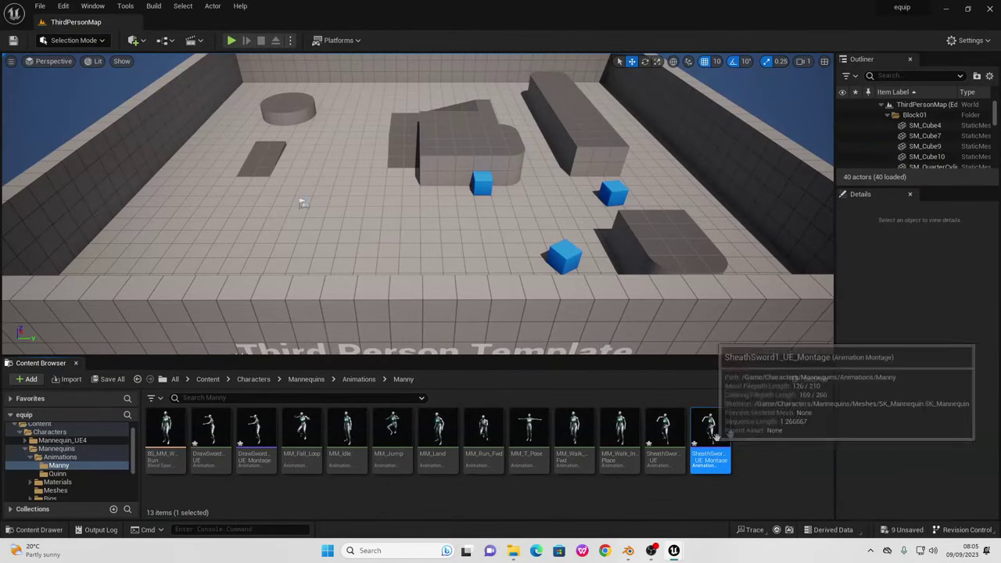
double_click(716, 433)
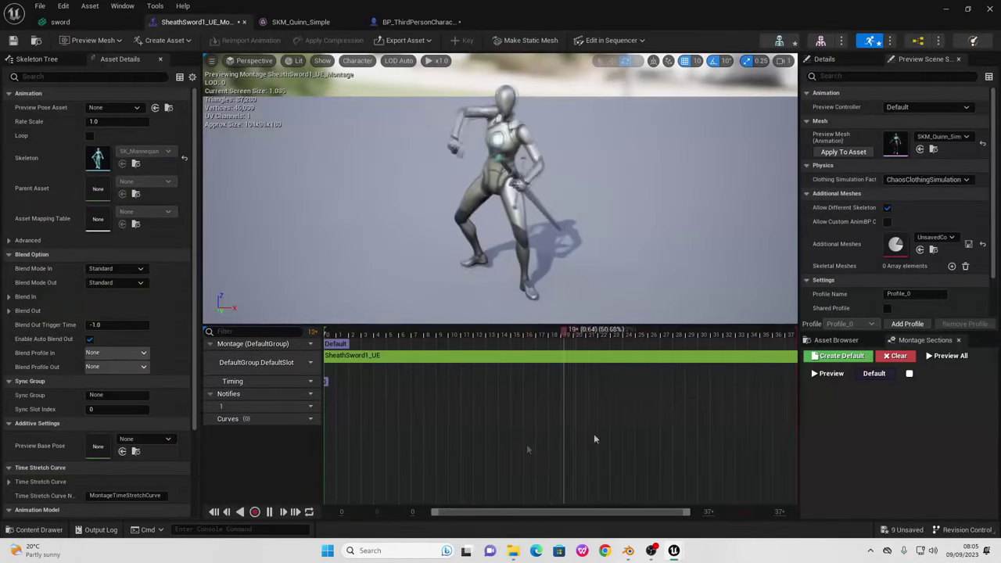
left_click(273, 514)
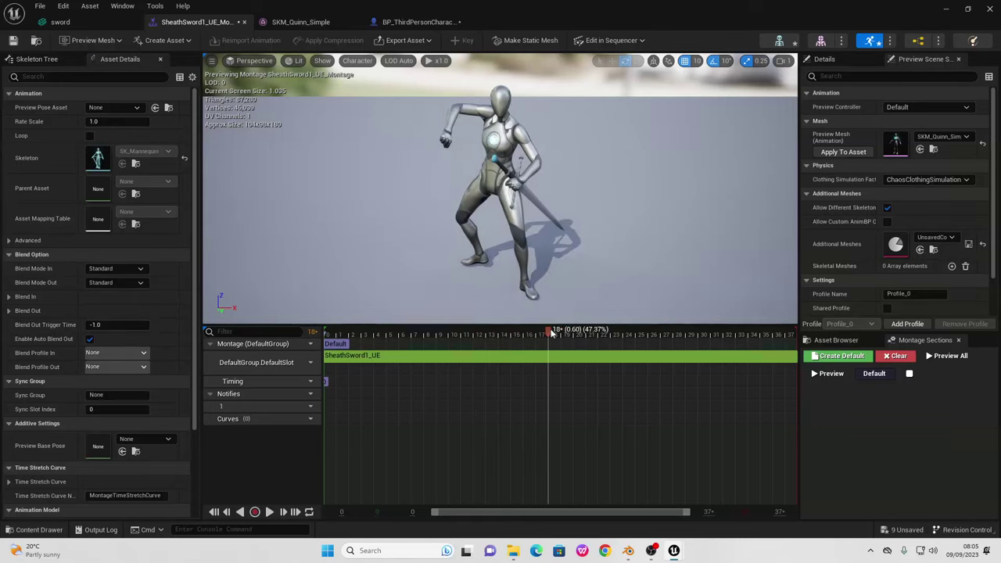
left_click_drag(552, 334, 678, 372)
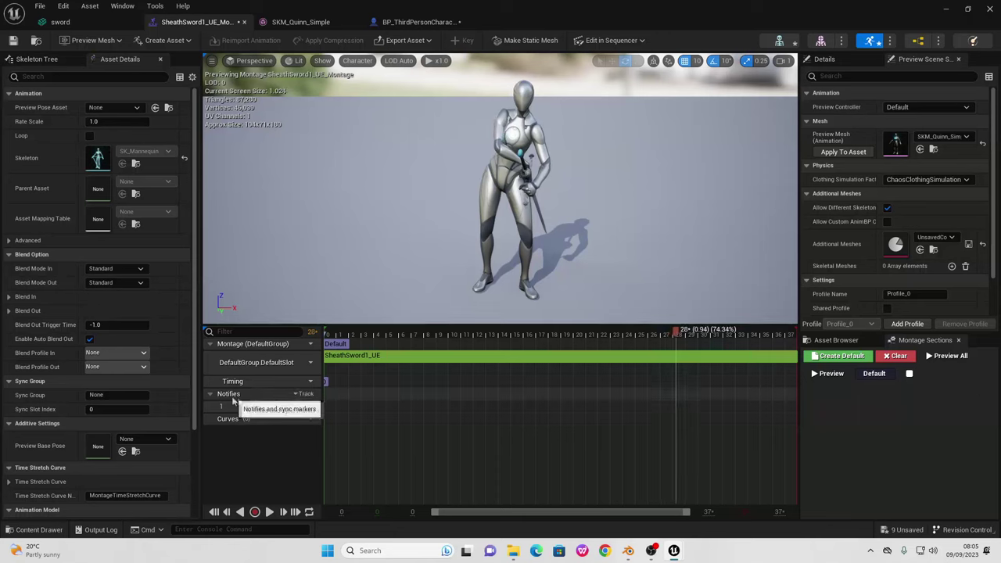
right_click(675, 412)
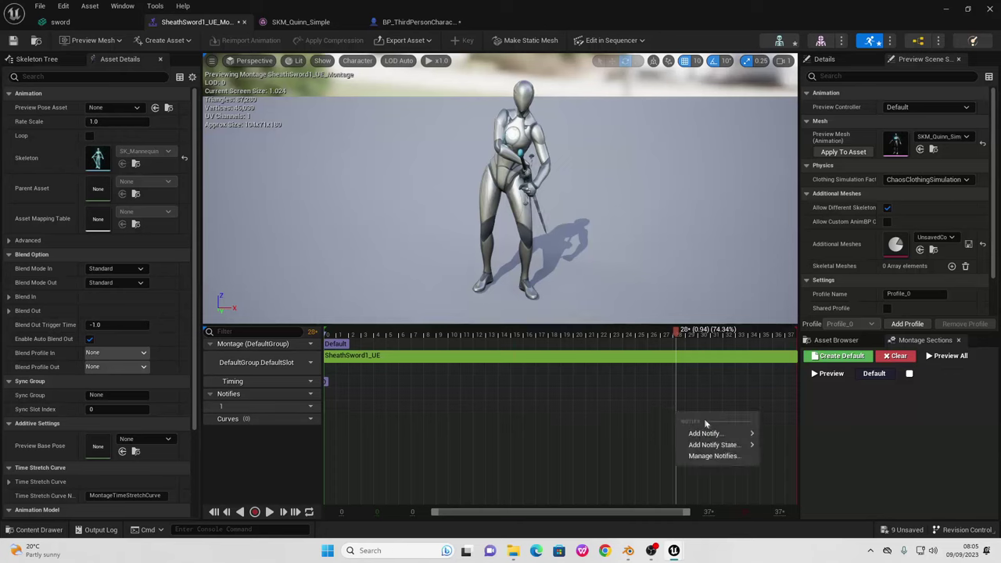
mouse_move(708, 433)
left_click(792, 395)
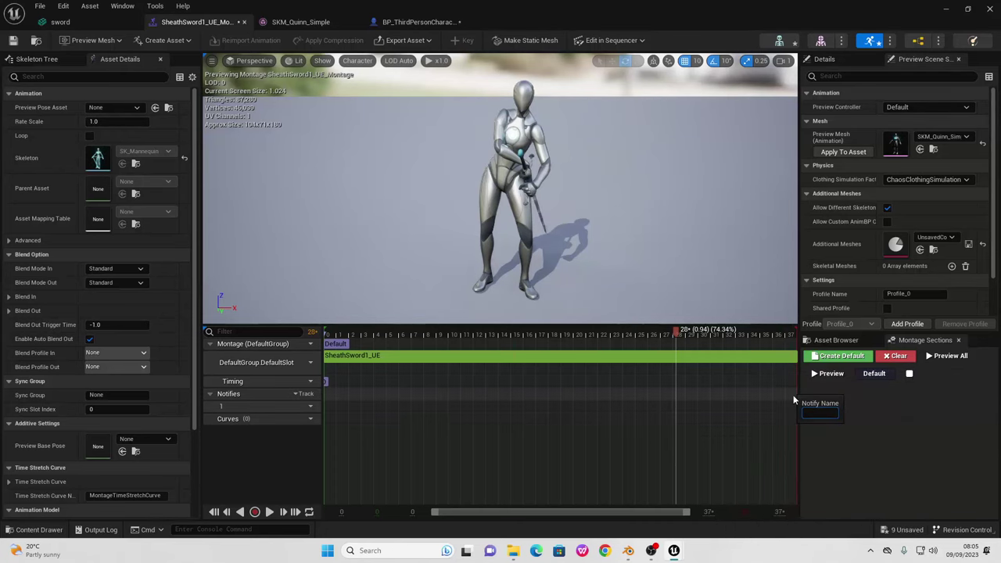
type("sheath")
key("Return")
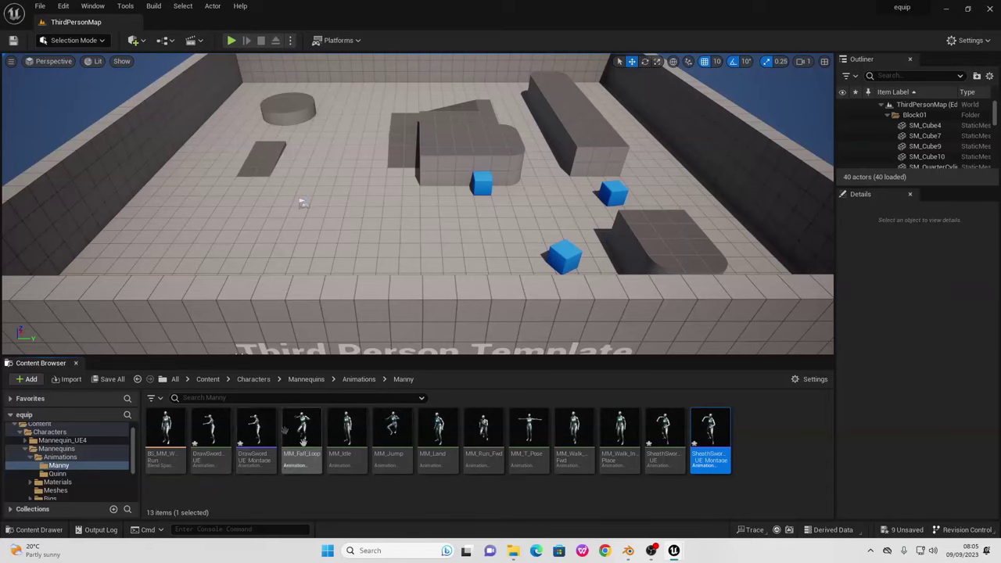
- In DrawSword2_UE_Montage, add a new notify named draw near the start, at about 0.02 s
double_click(255, 434)
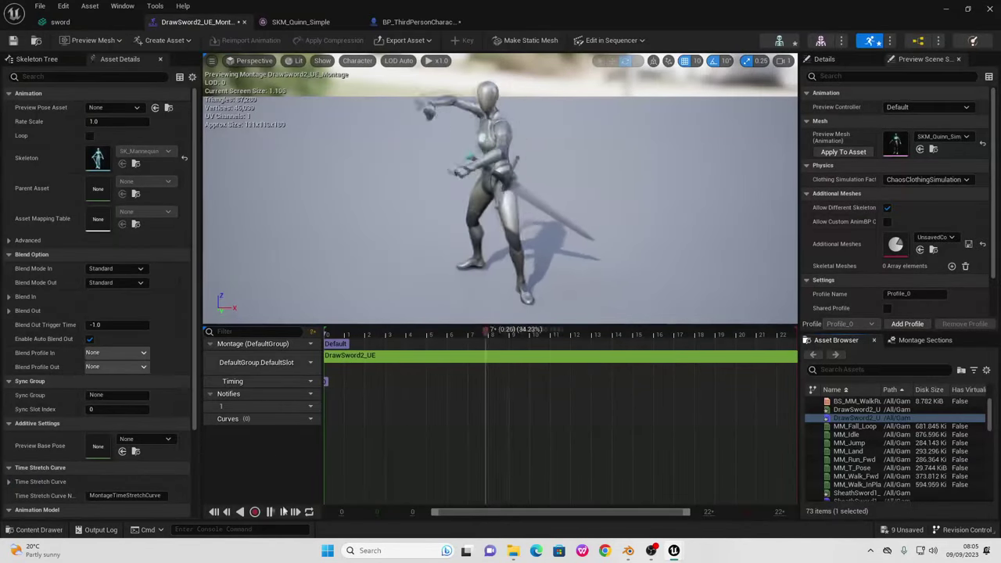
left_click(269, 512)
left_click(352, 336)
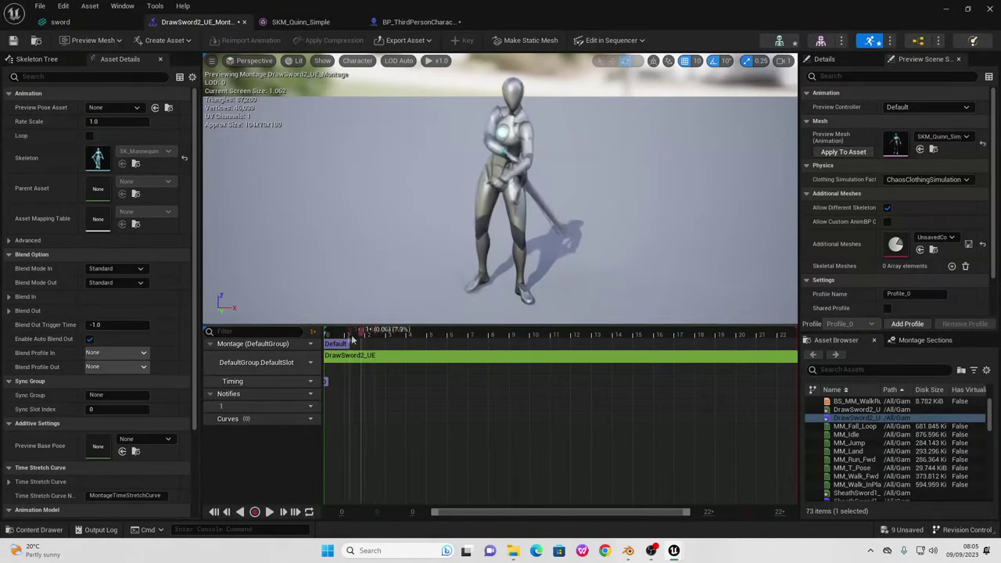
left_click_drag(352, 337, 339, 335)
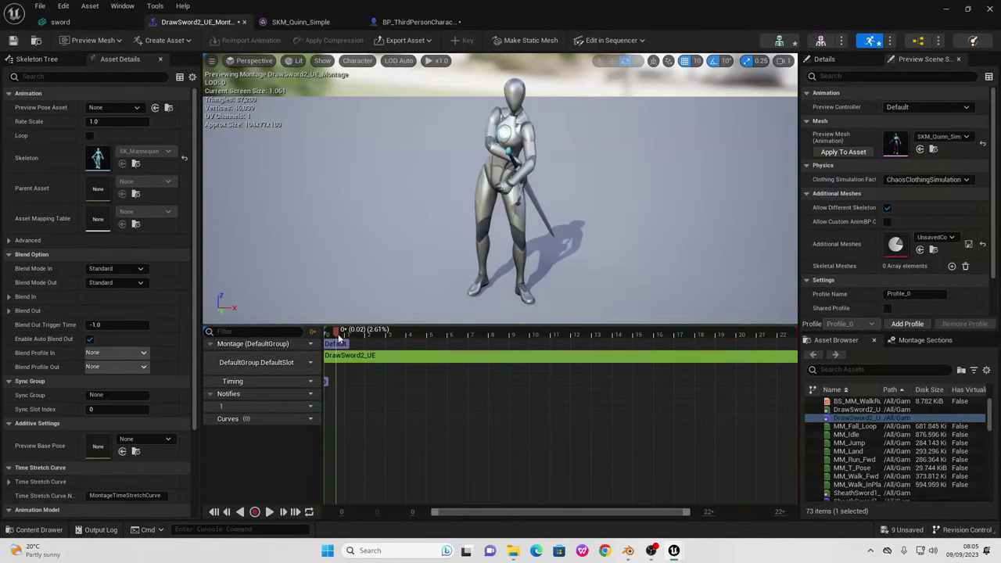
right_click(335, 408)
mouse_move(364, 431)
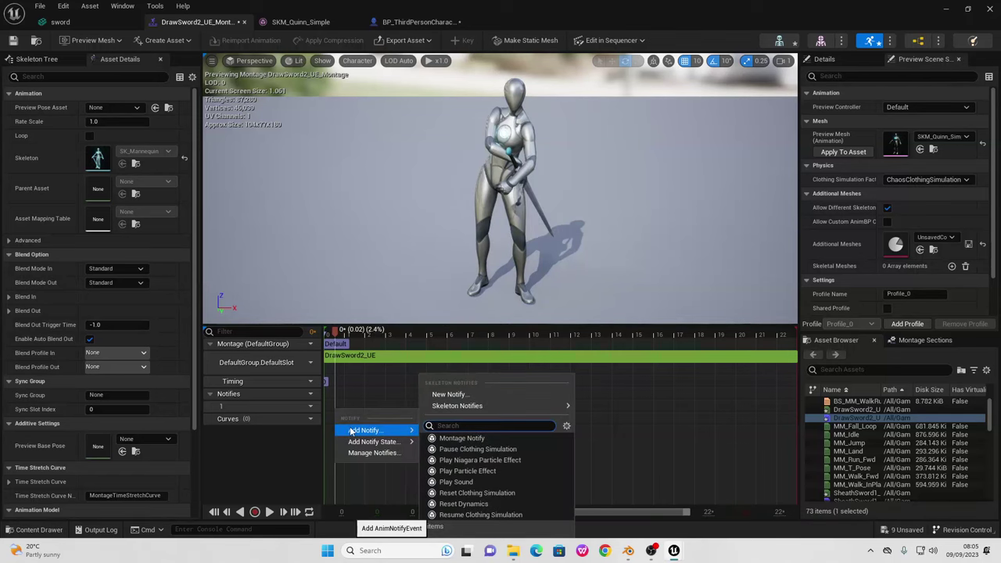
left_click(454, 393)
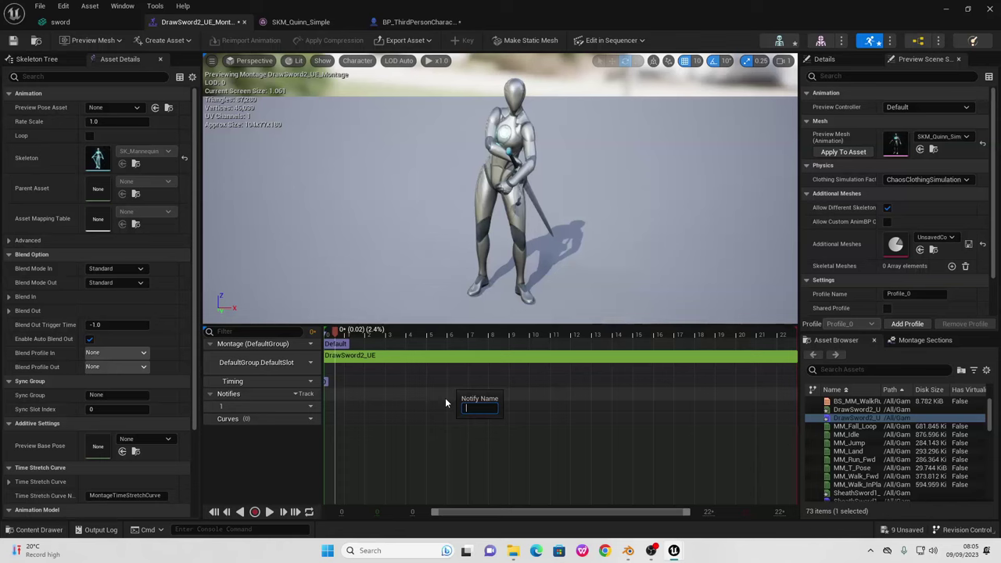
type("draw")
key("Return")
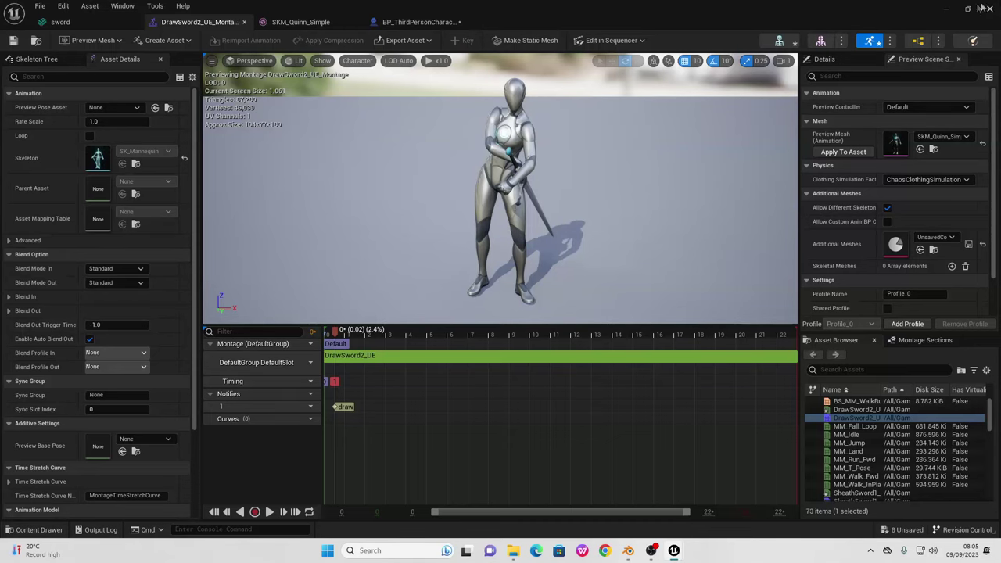
- Open the ABP_Manny animation blueprint from the Animations folder and display its AnimGraph
left_click(948, 10)
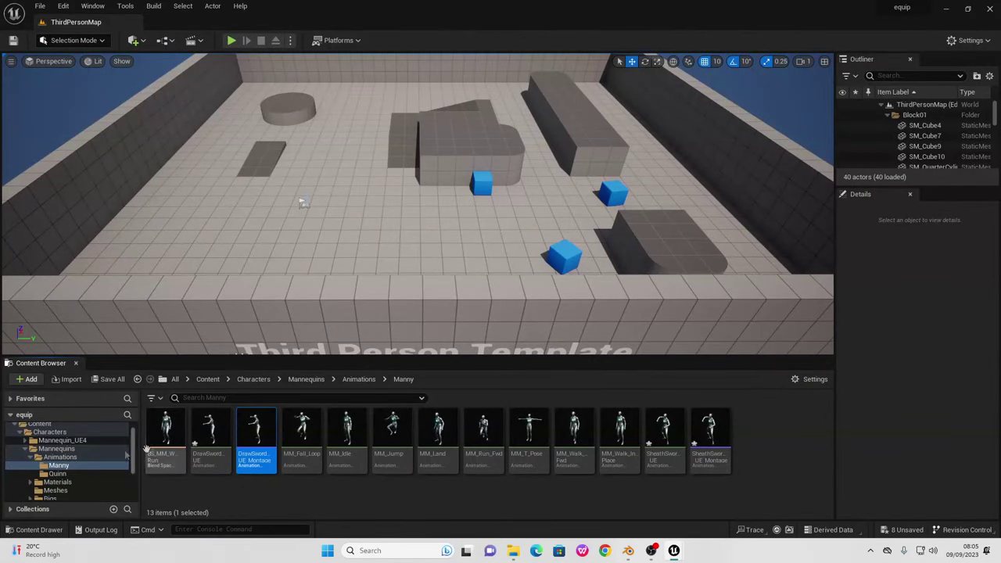
left_click(60, 457)
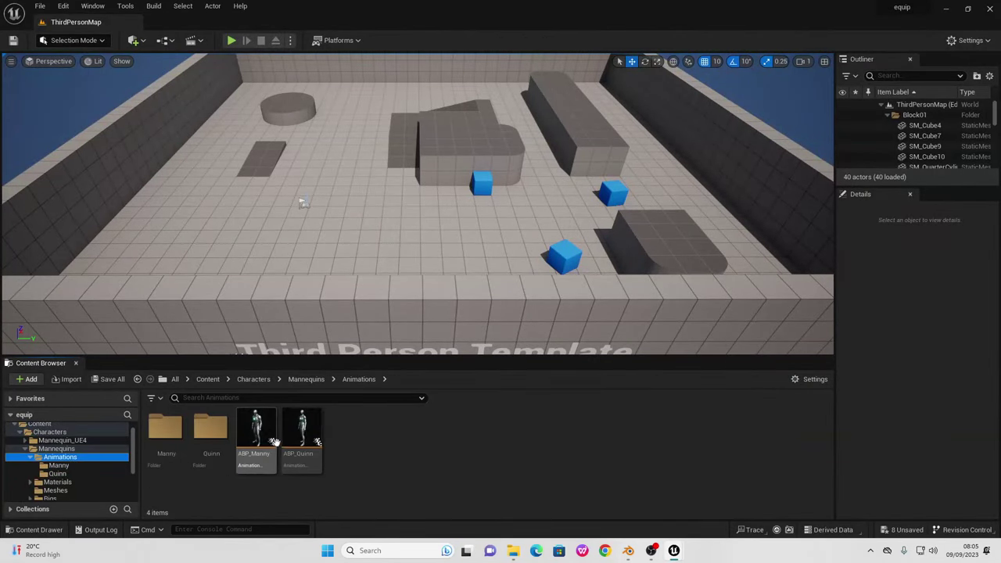
double_click(253, 430)
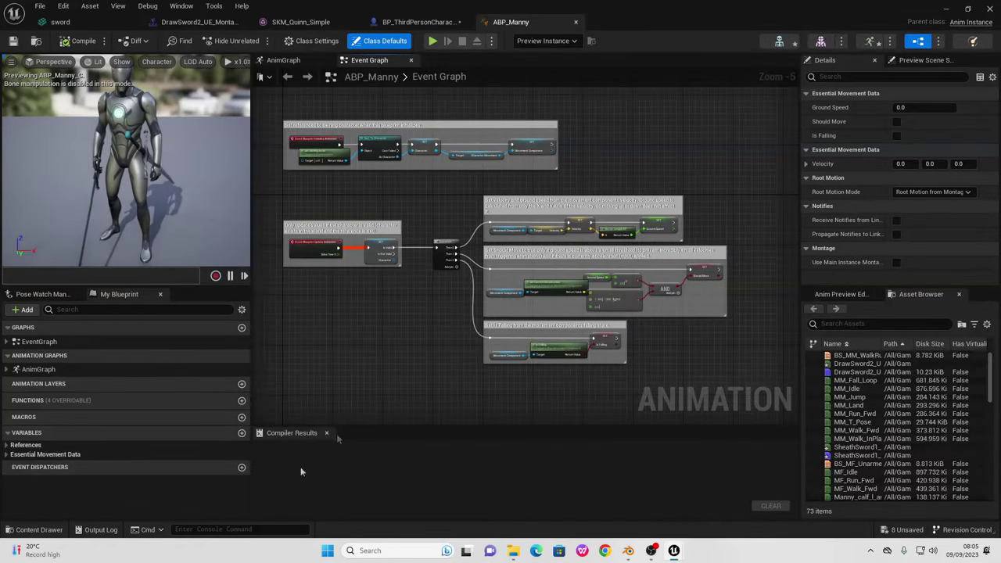
left_click(301, 63)
- Tidy the AnimGraph by repositioning the Main States, DefaultSlot and Output Pose nodes along the output chain
scroll(435, 216, "down", 2)
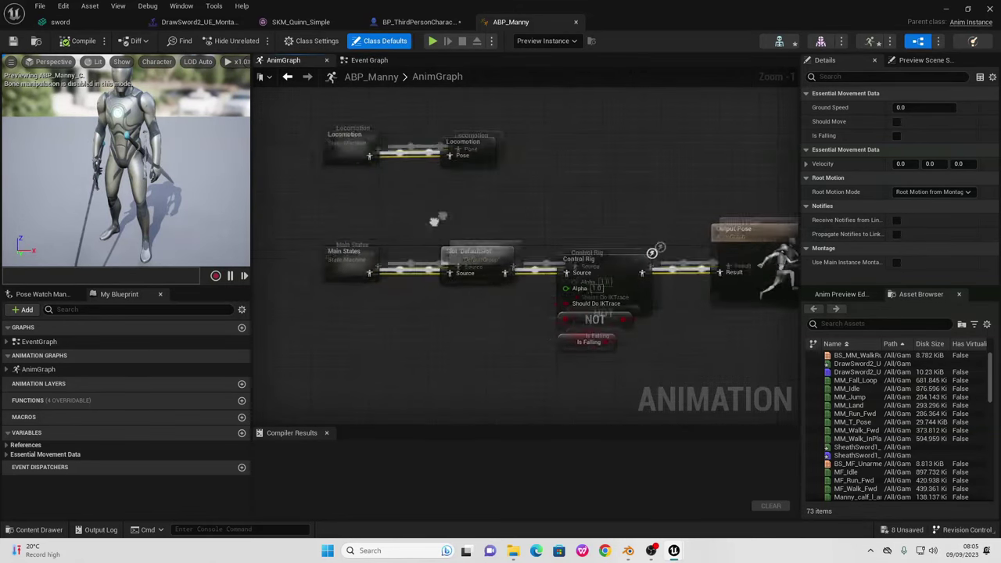
left_click_drag(495, 222, 485, 250)
mouse_move(366, 233)
left_mouse_down()
mouse_move(351, 204)
mouse_move(368, 192)
mouse_move(357, 230)
left_mouse_up()
right_click_drag(508, 200, 350, 191)
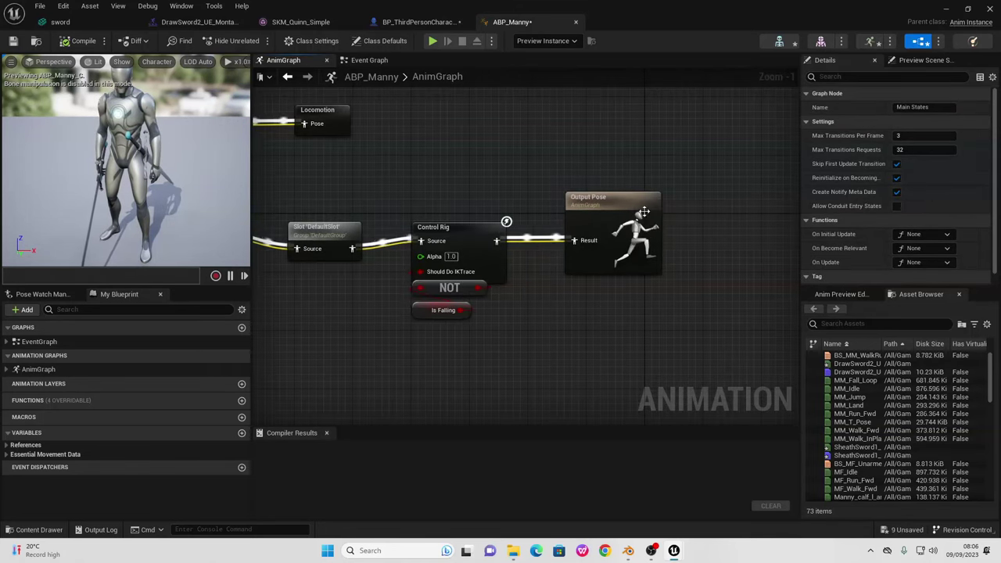
left_click_drag(610, 206, 626, 192)
right_click_drag(384, 227, 544, 239)
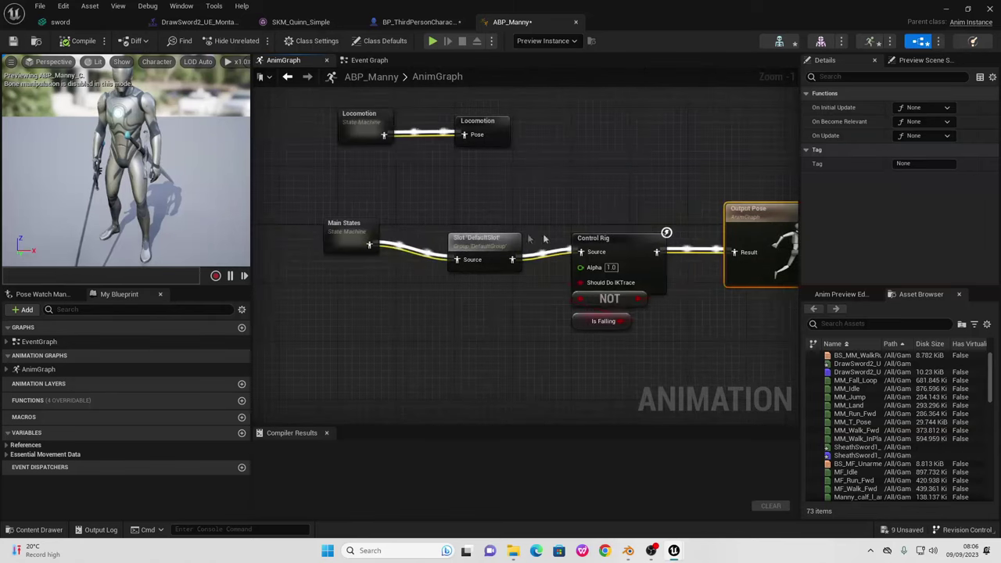
left_click_drag(481, 246, 465, 232)
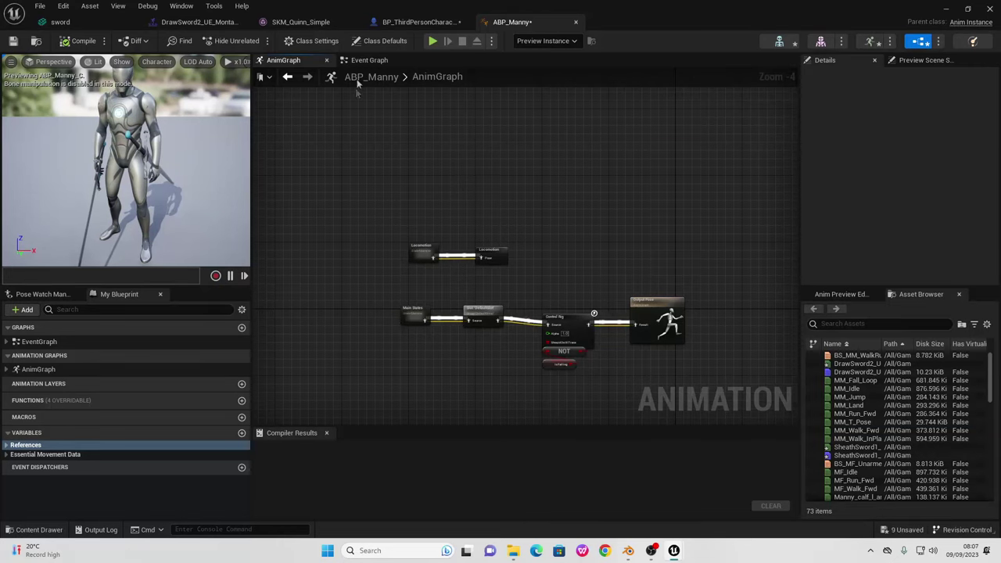
- In the Event Graph of ABP_Manny, add an AnimNotify_sheath event node in an empty area
left_click(370, 61)
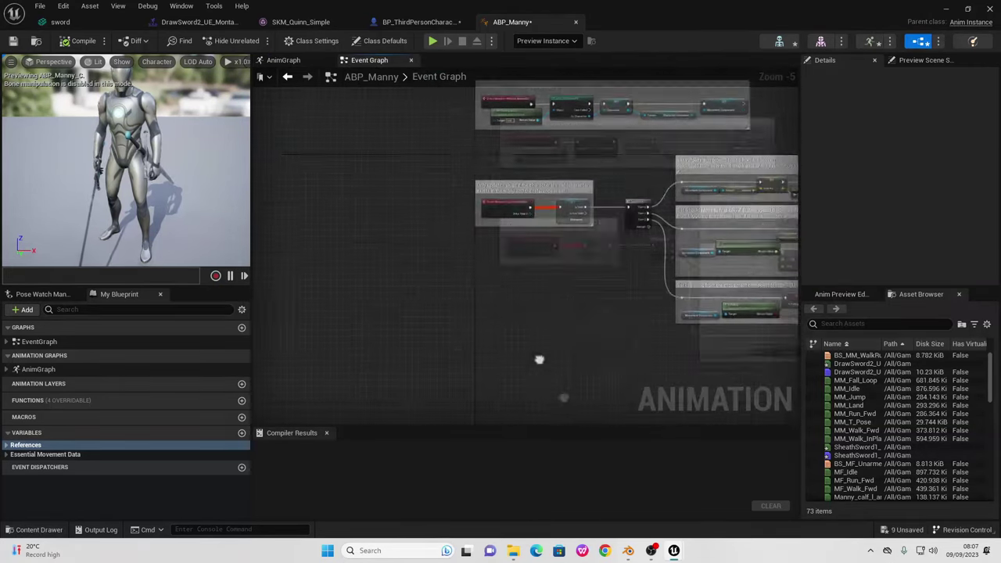
right_click_drag(539, 360, 431, 248)
scroll(431, 248, "up", 5)
right_click_drag(393, 296, 391, 291)
right_click(367, 206)
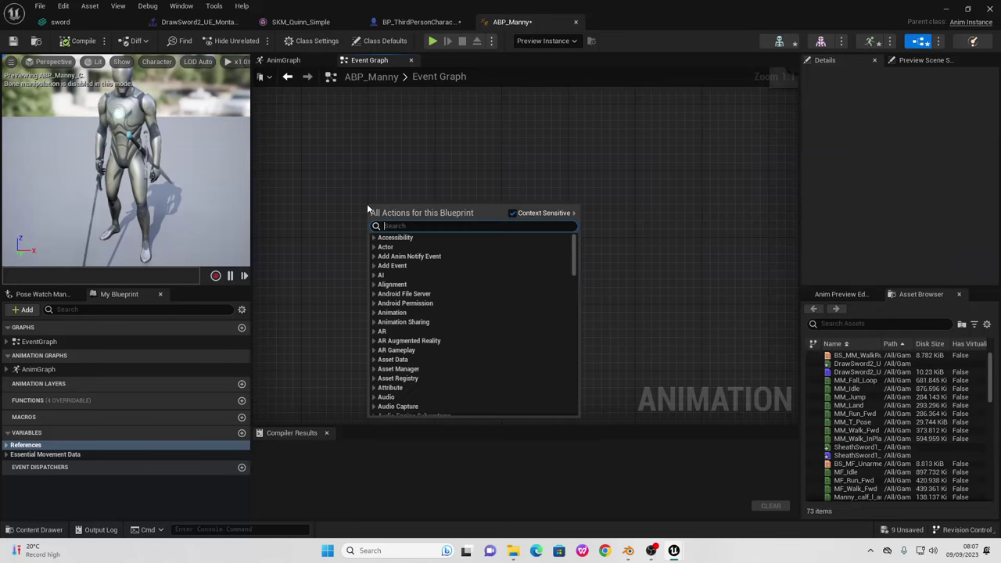
type("event shea")
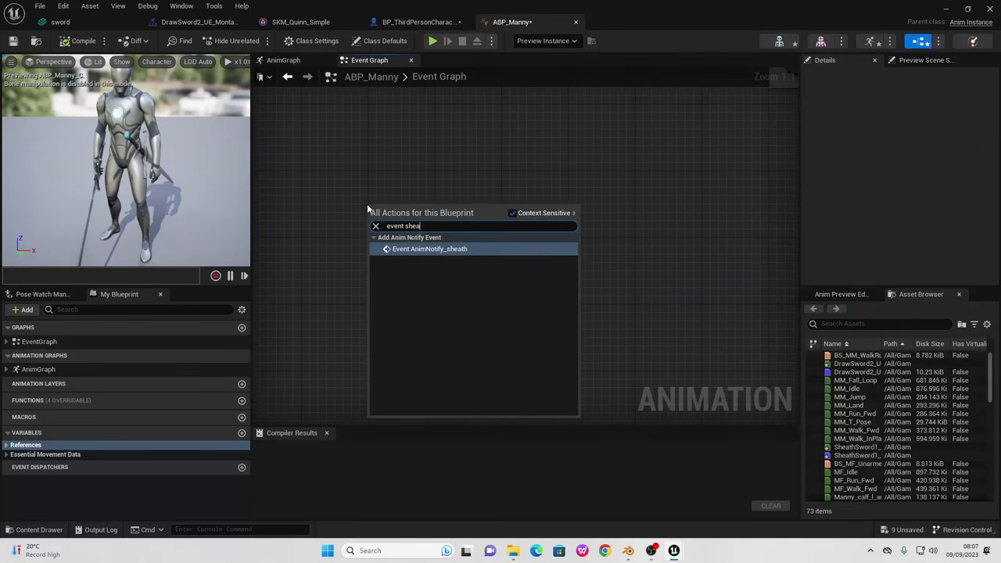
key("Return")
left_click_drag(366, 201, 377, 93)
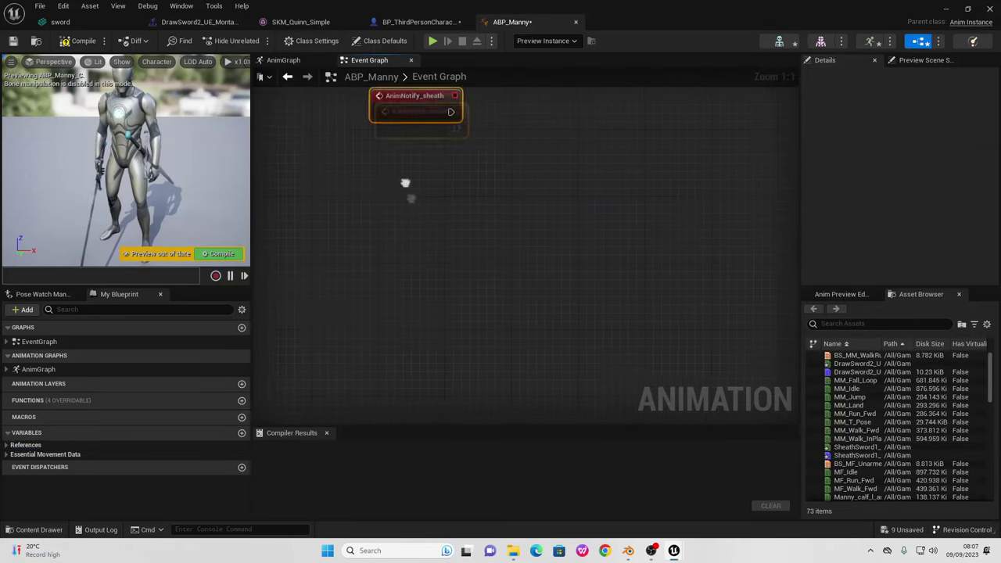
- Add an AnimNotify_draw event node and place it below the AnimNotify_sheath event
right_click(385, 216)
type("event")
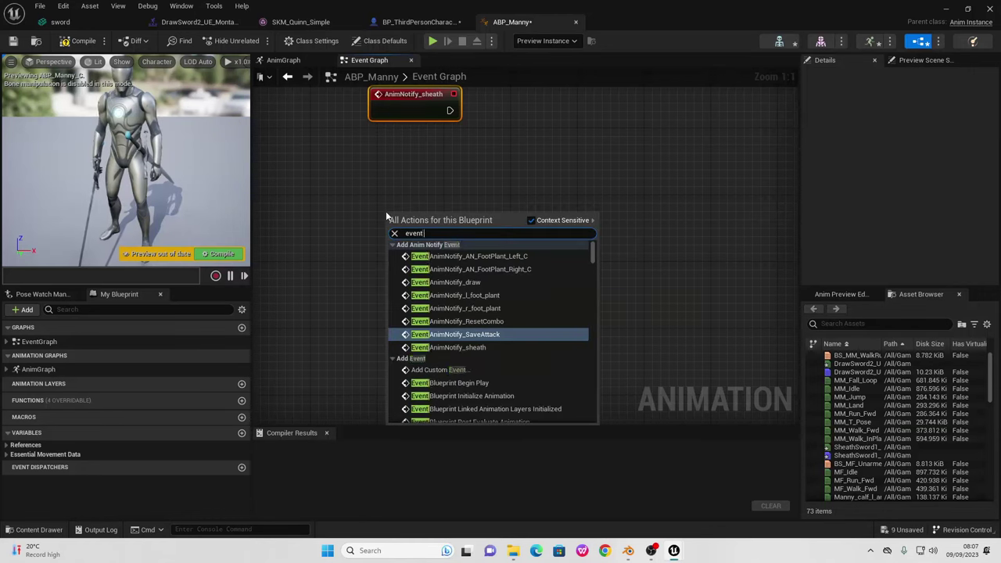
type(" draw")
key("Return")
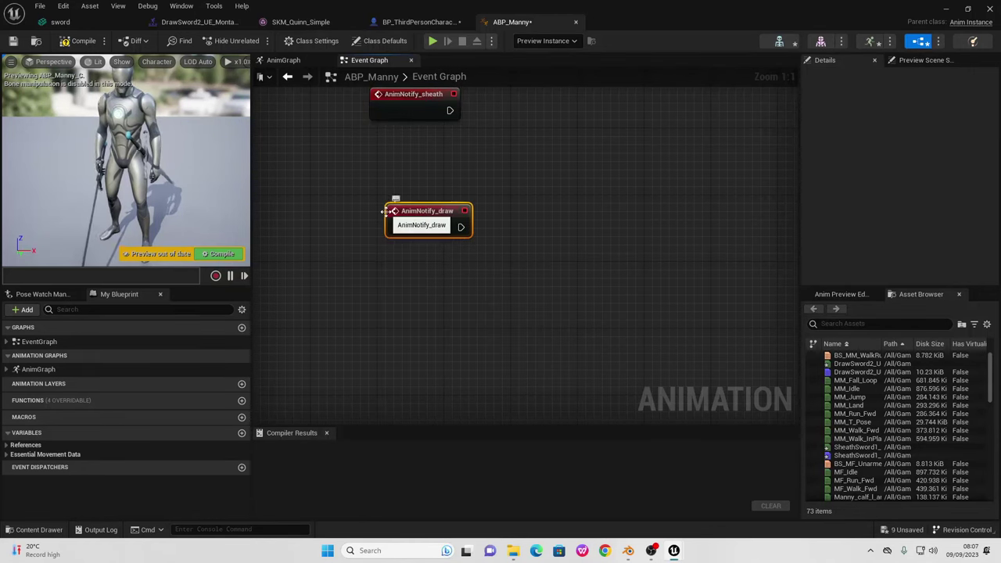
left_click_drag(436, 211, 426, 244)
right_click_drag(485, 193, 451, 285)
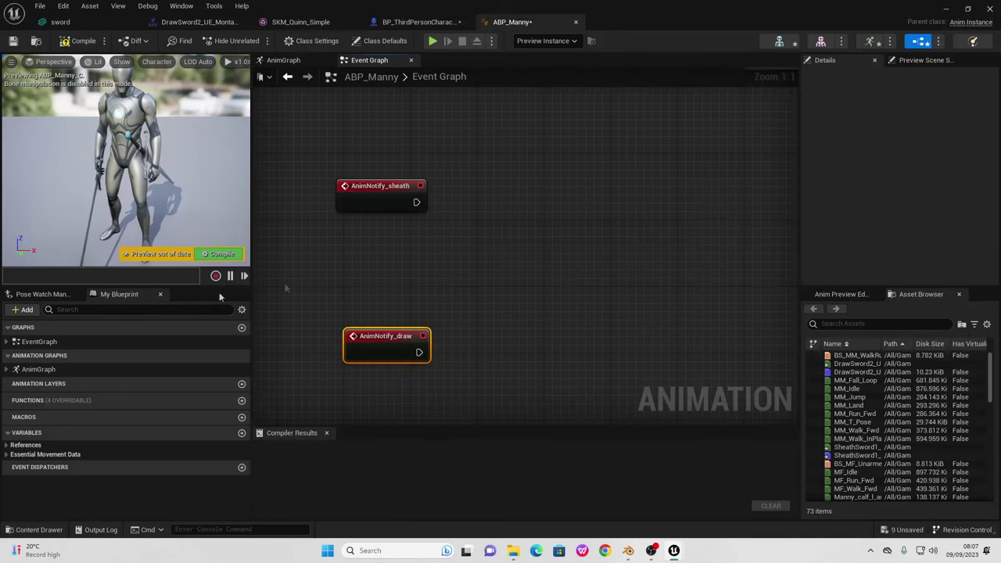
- Place a getter for the Character reference variable between the notify events and cast it to BP_ThirdPersonCharacter
left_click(7, 445)
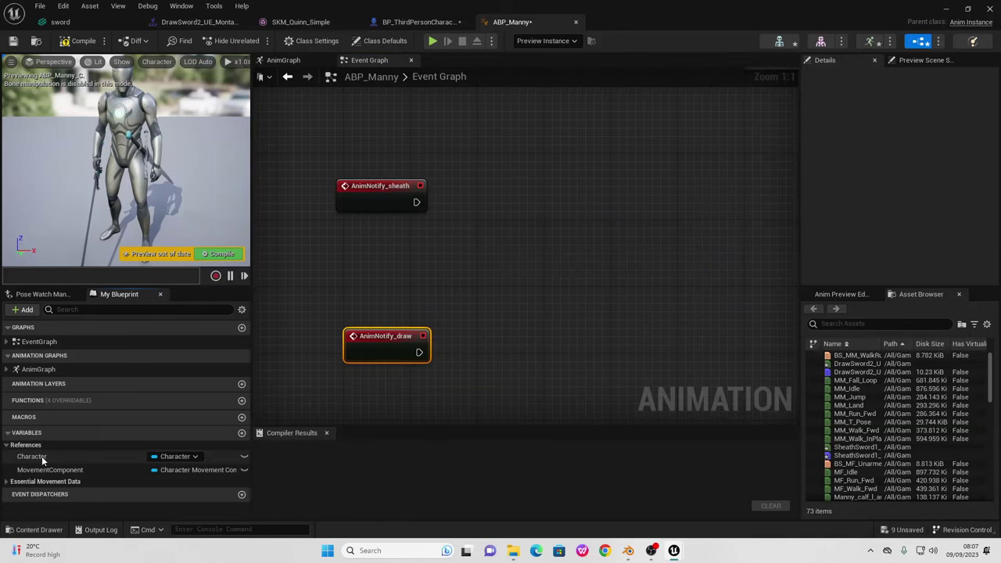
left_click_drag(42, 456, 384, 255)
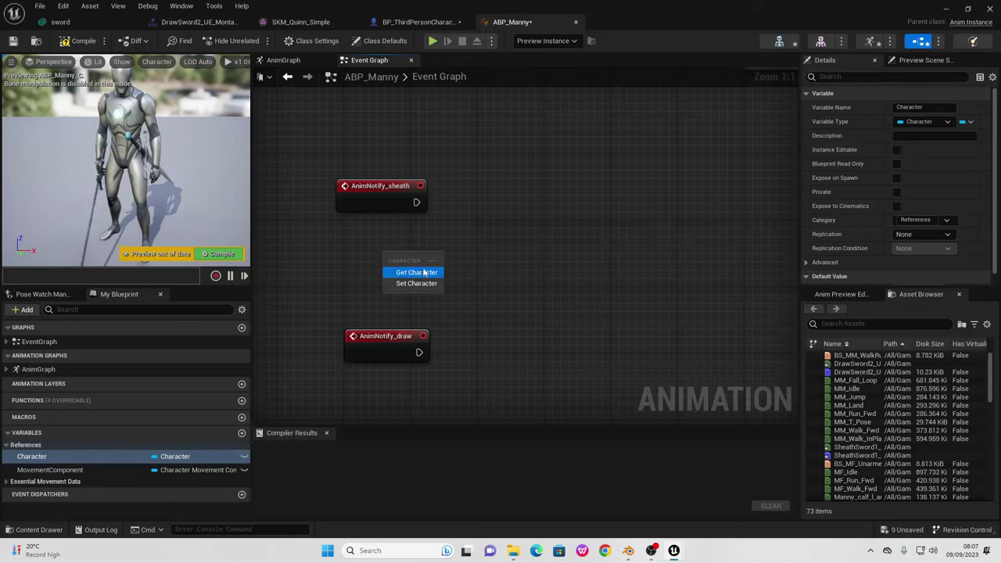
left_click(410, 273)
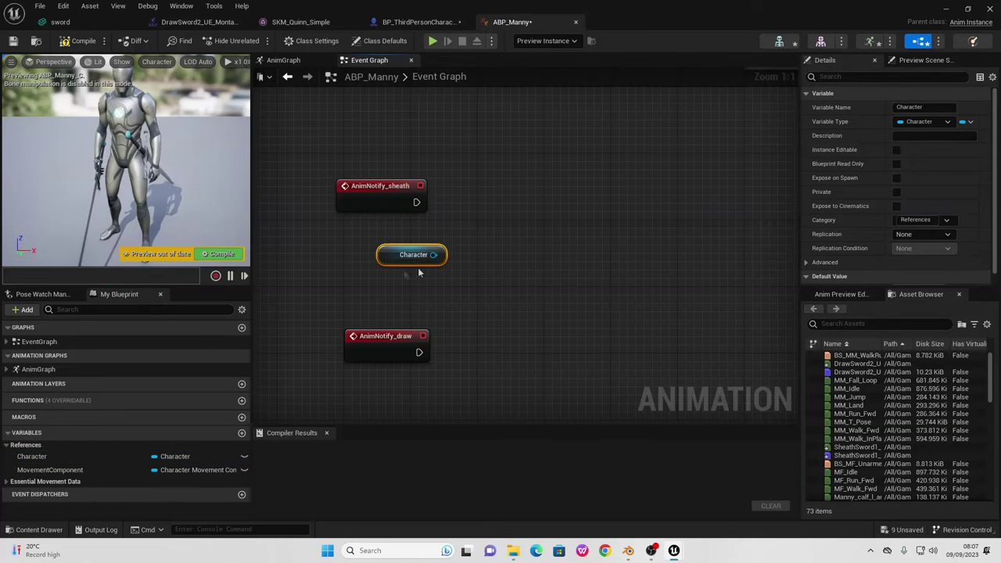
left_click_drag(434, 254, 565, 186)
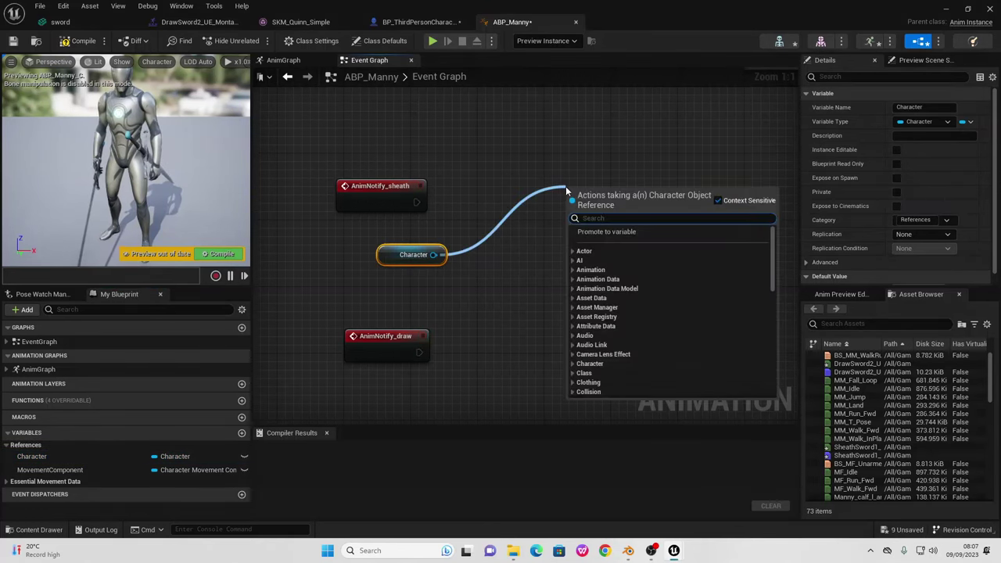
type("cast to")
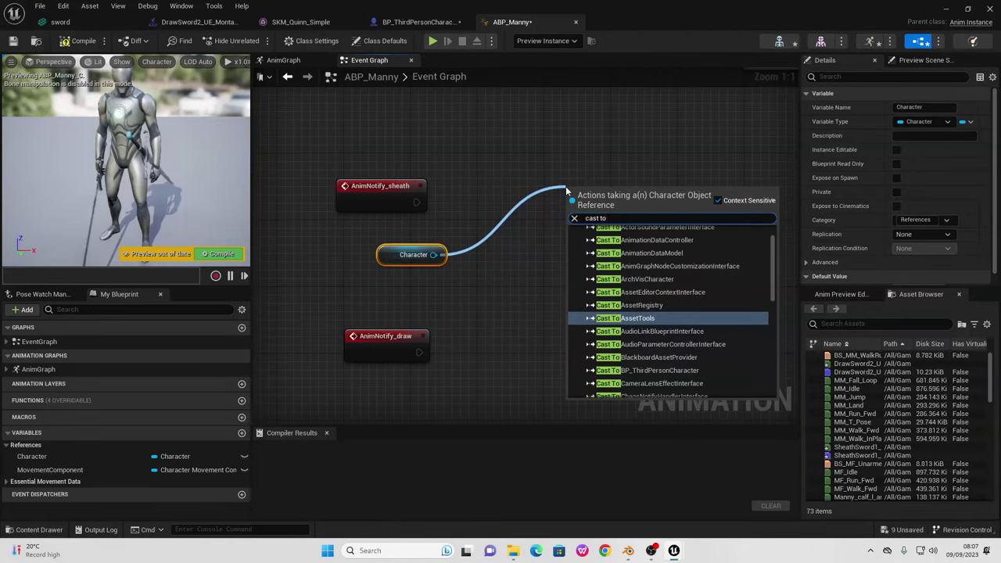
type(" third")
key("Return")
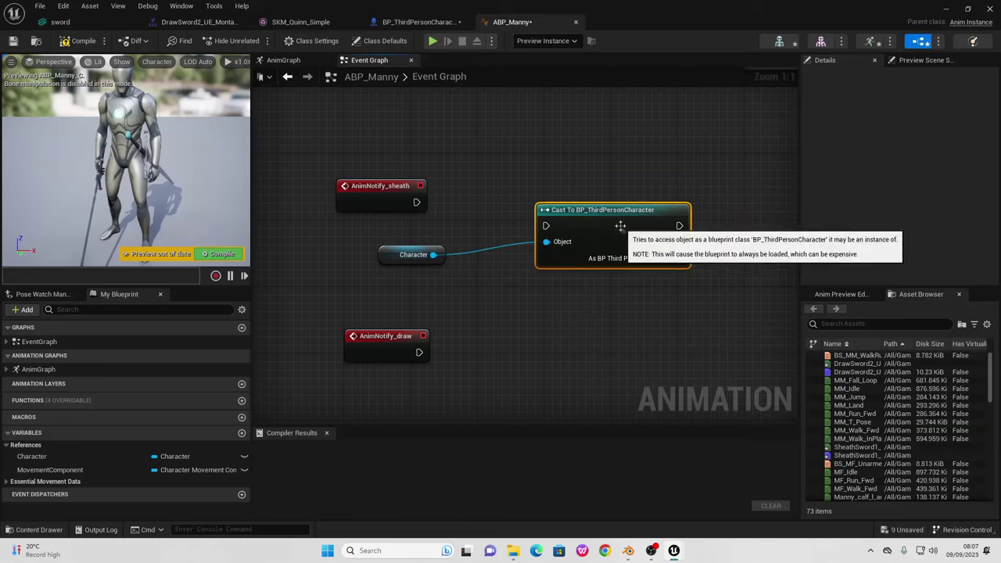
- Examine the Event Blueprint Initialize Animation chain to see how the Character reference variable is set from the owning actor
left_click(411, 22)
left_click(510, 22)
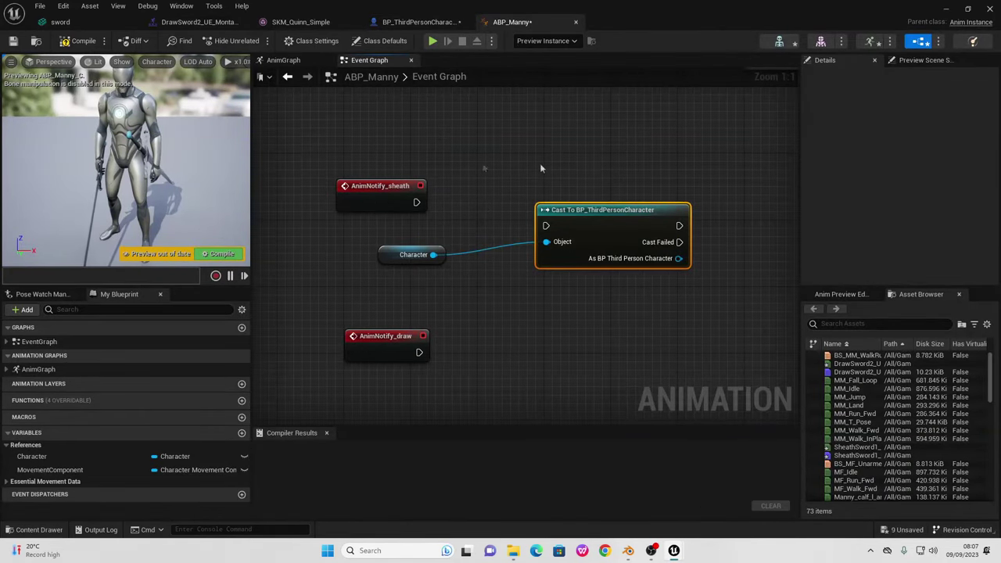
scroll(469, 171, "down", 7)
right_click_drag(456, 174, 442, 405)
scroll(402, 258, "up", 6)
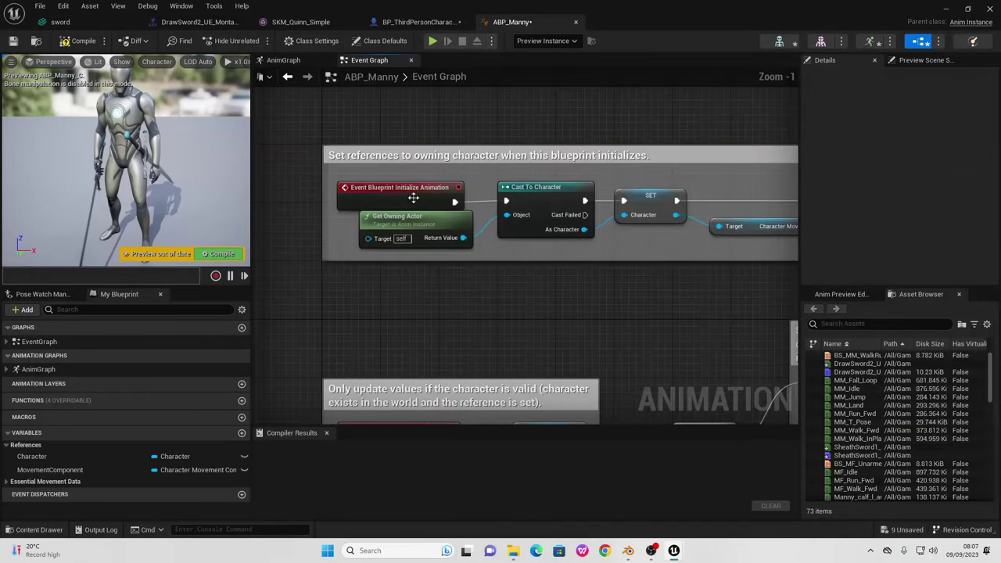
right_click_drag(528, 252, 443, 198)
right_click_drag(358, 209, 378, 241)
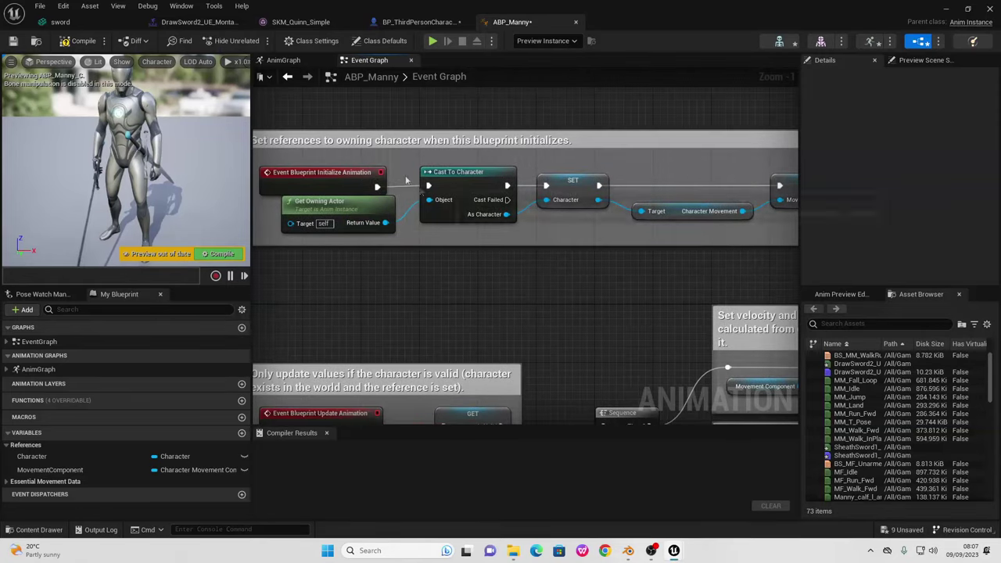
left_click(568, 193)
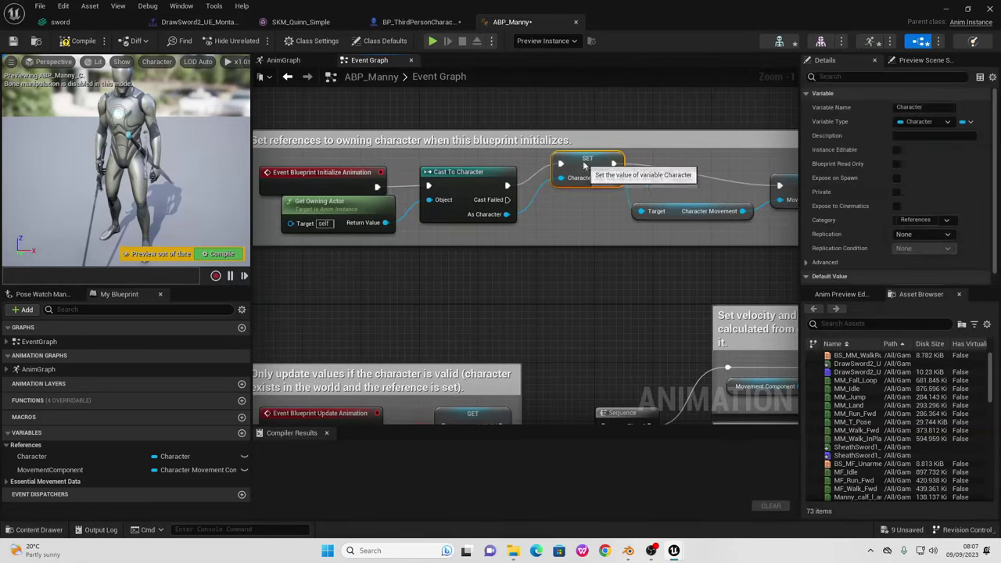
- Move the Cast To BP_ThirdPersonCharacter node closer to the Character getter and the notify events
scroll(569, 193, "down", 6)
right_click_drag(560, 284, 529, 166)
scroll(500, 275, "up", 7)
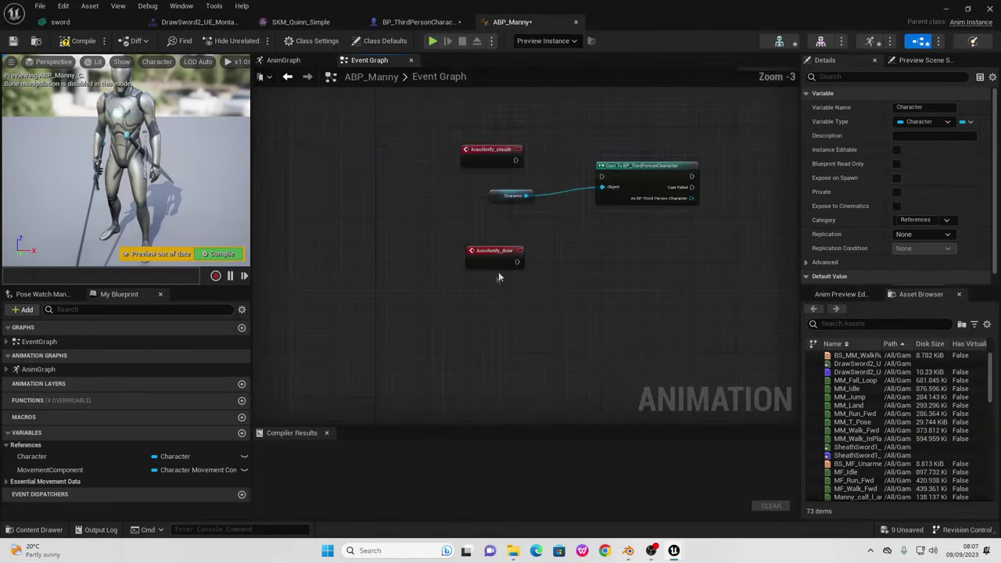
left_click_drag(504, 187, 490, 196)
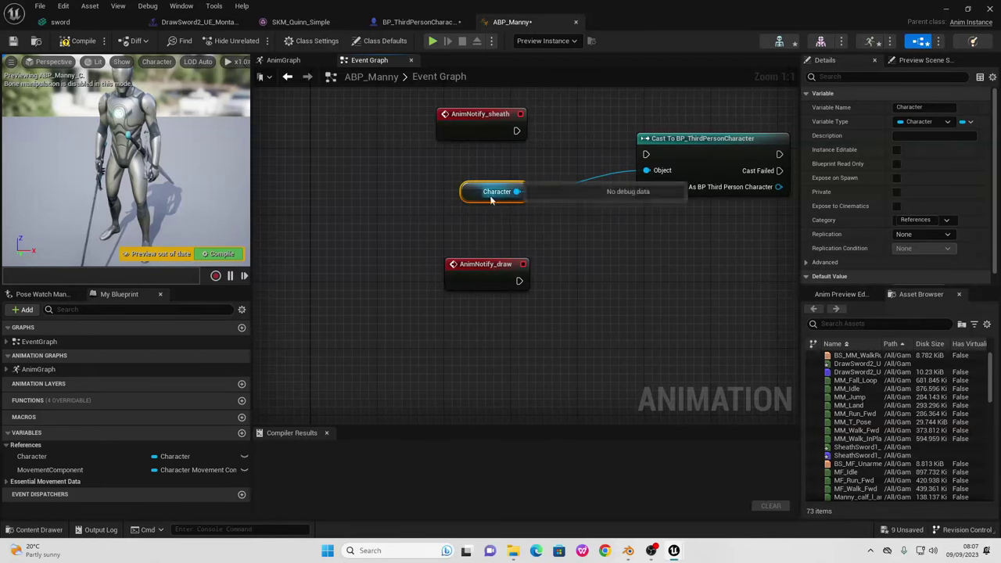
right_click_drag(704, 168, 524, 165)
left_click_drag(546, 164, 503, 154)
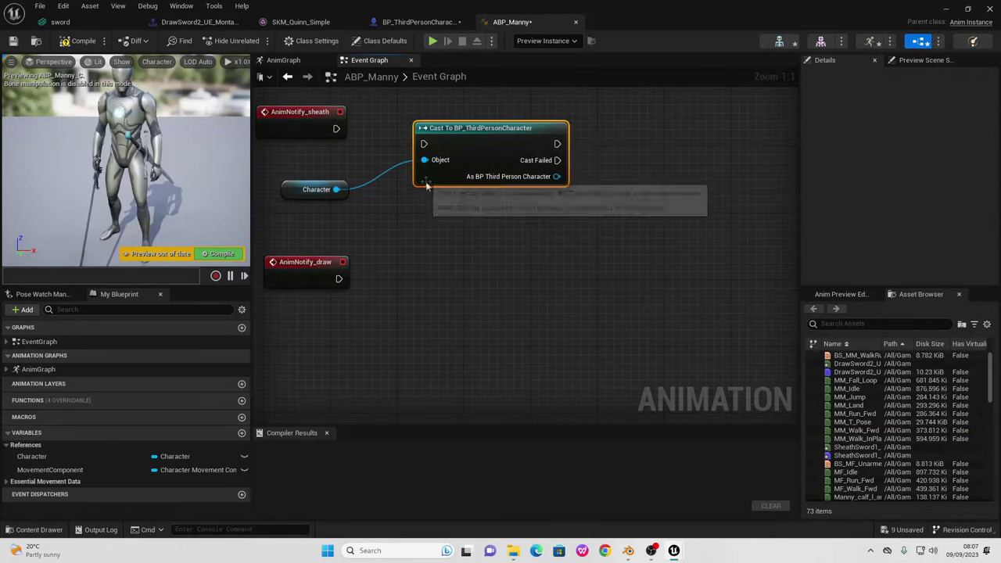